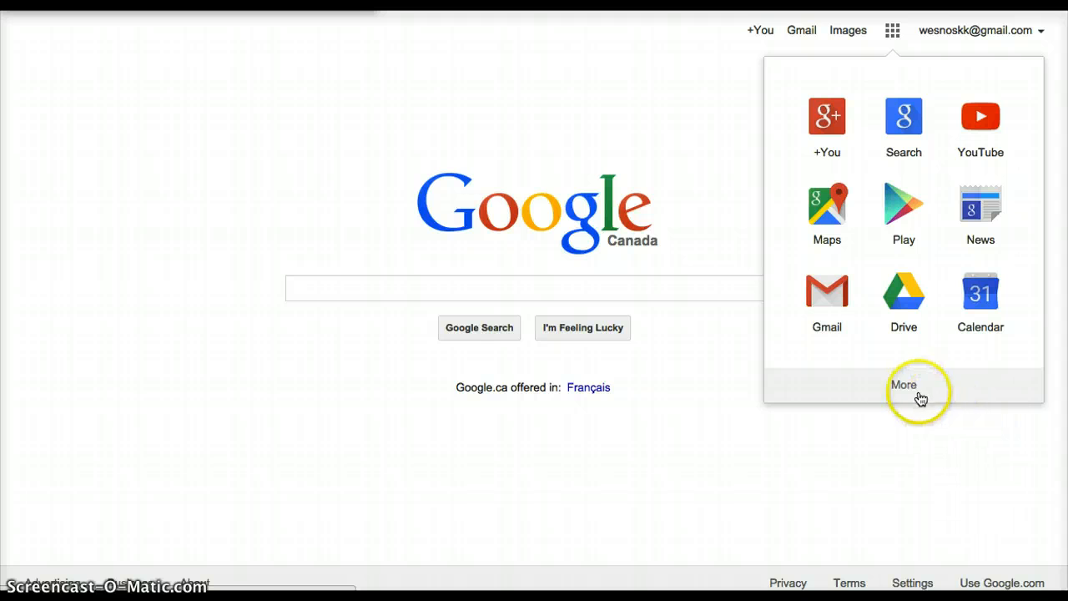
Open Google Drawings from the Home & Office section of the full Google products list.
left_click(904, 387)
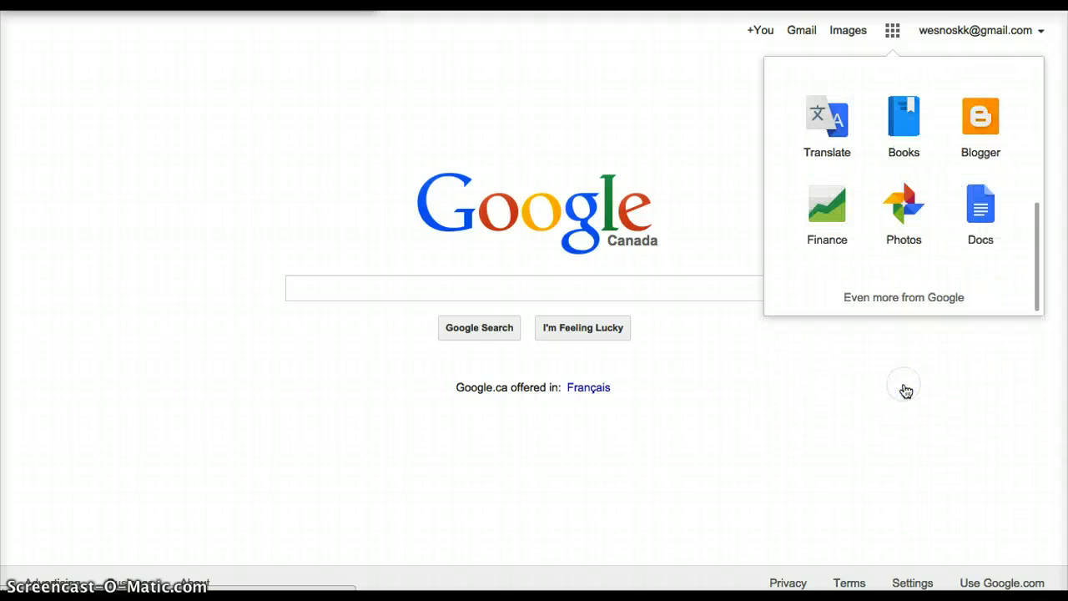
left_click(920, 307)
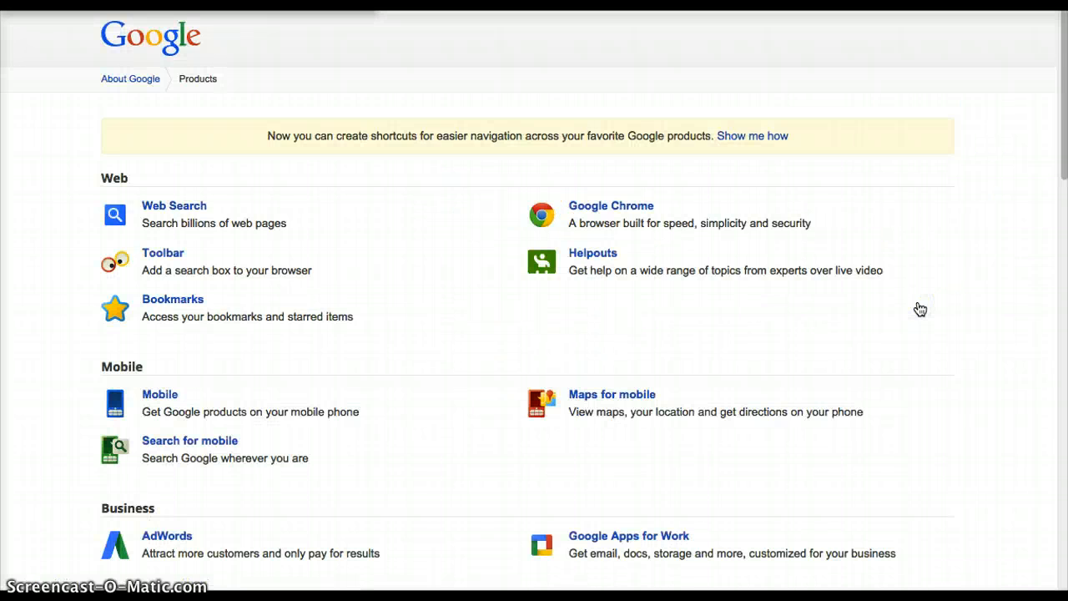
left_click(453, 419)
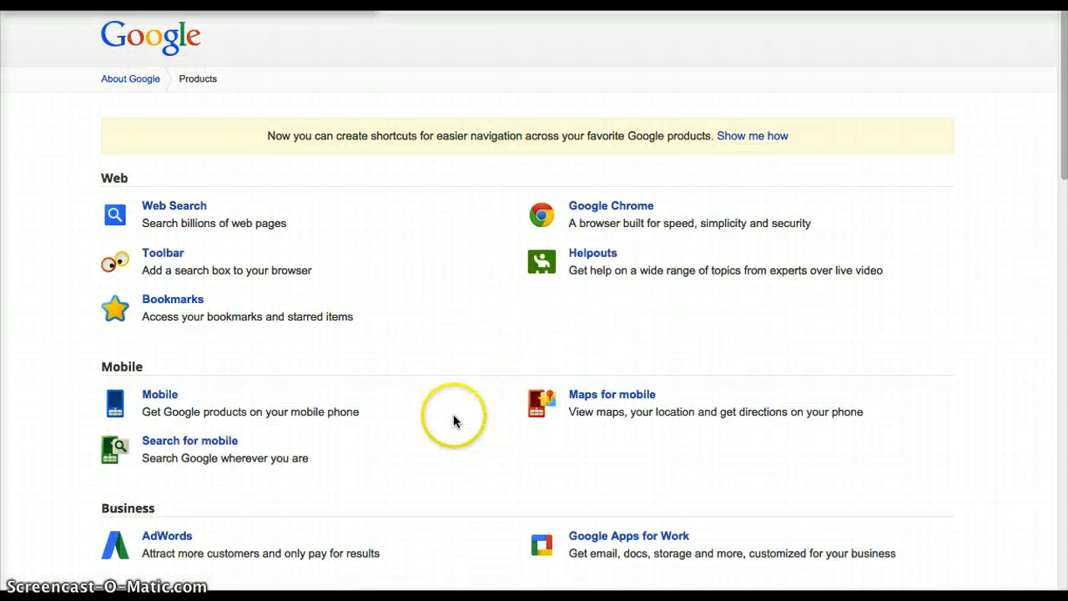
scroll(453, 421, "down", 10)
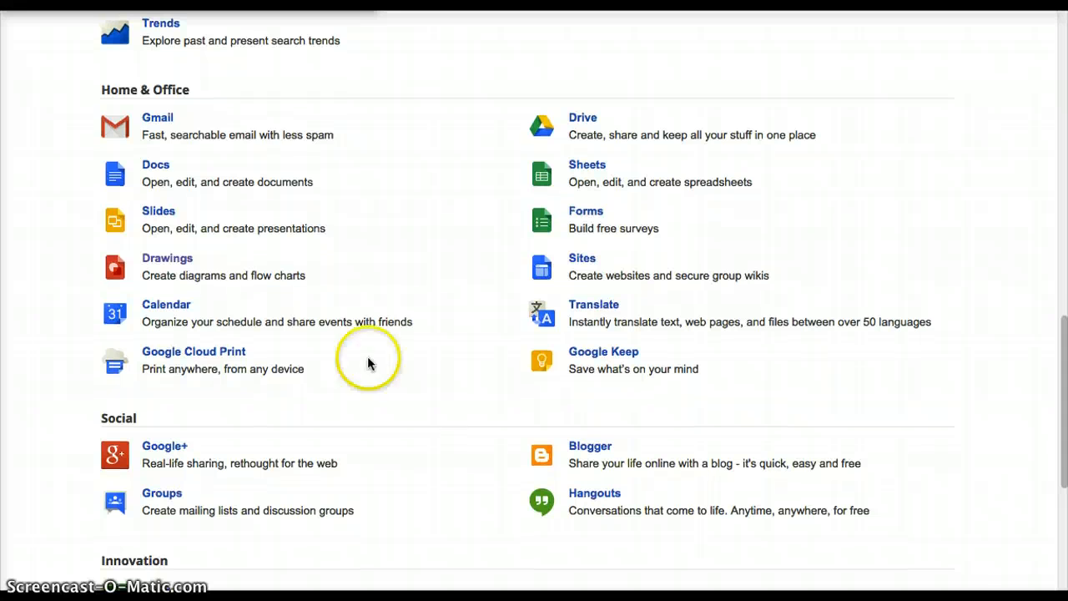
left_click(165, 262)
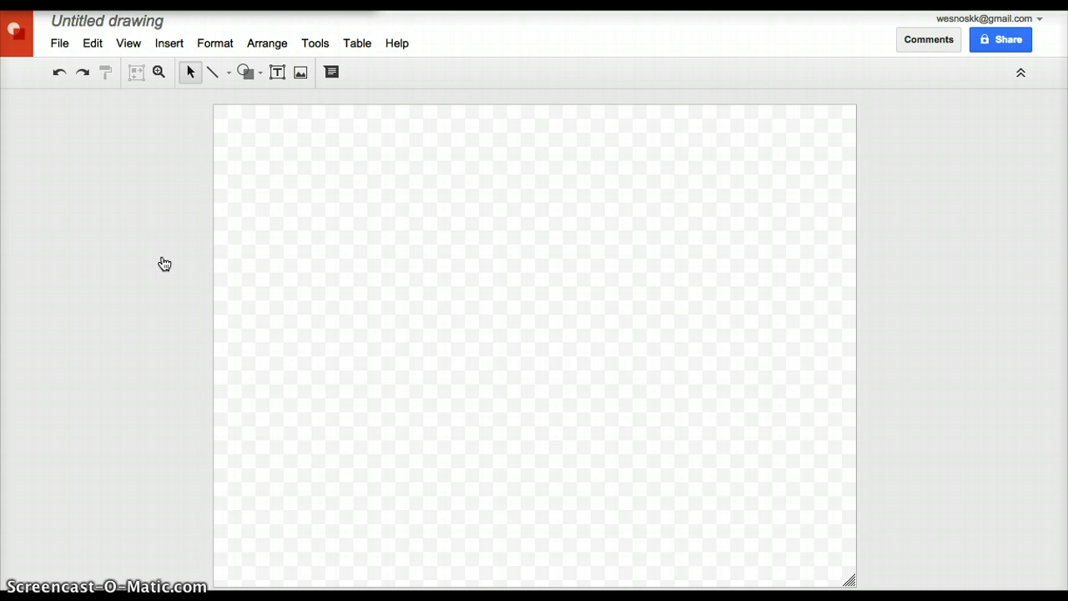
Open the Research tool in the blank drawing and search it for "superhero".
left_click(311, 45)
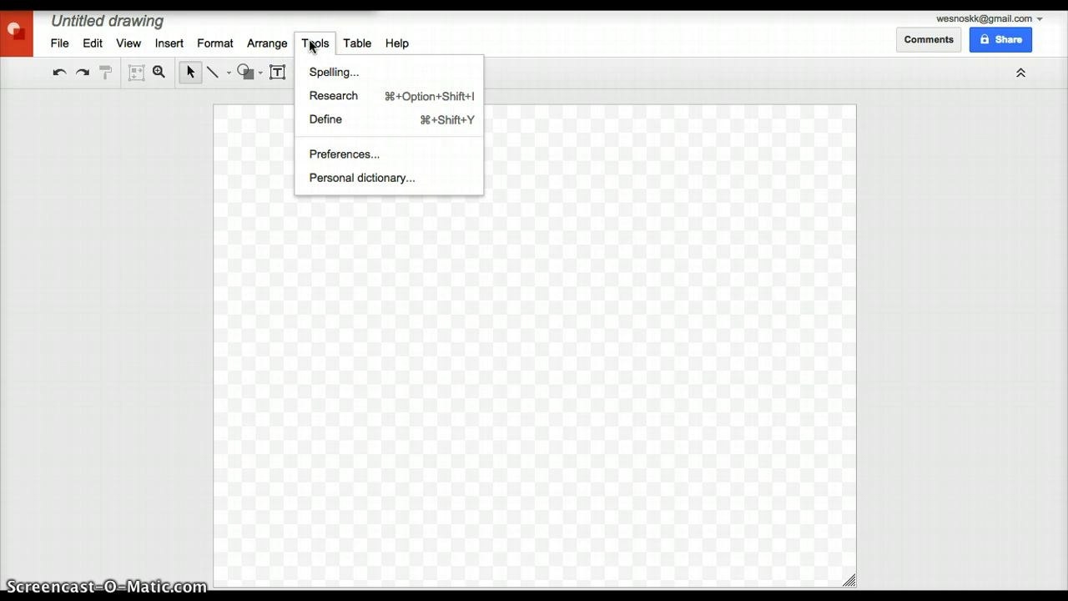
left_click(338, 95)
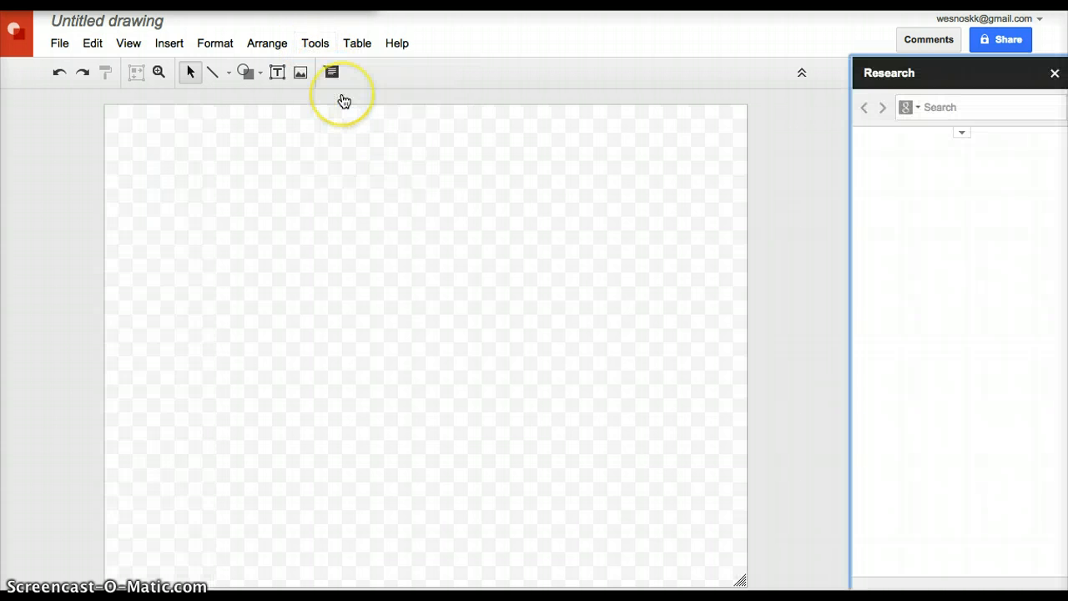
left_click(935, 107)
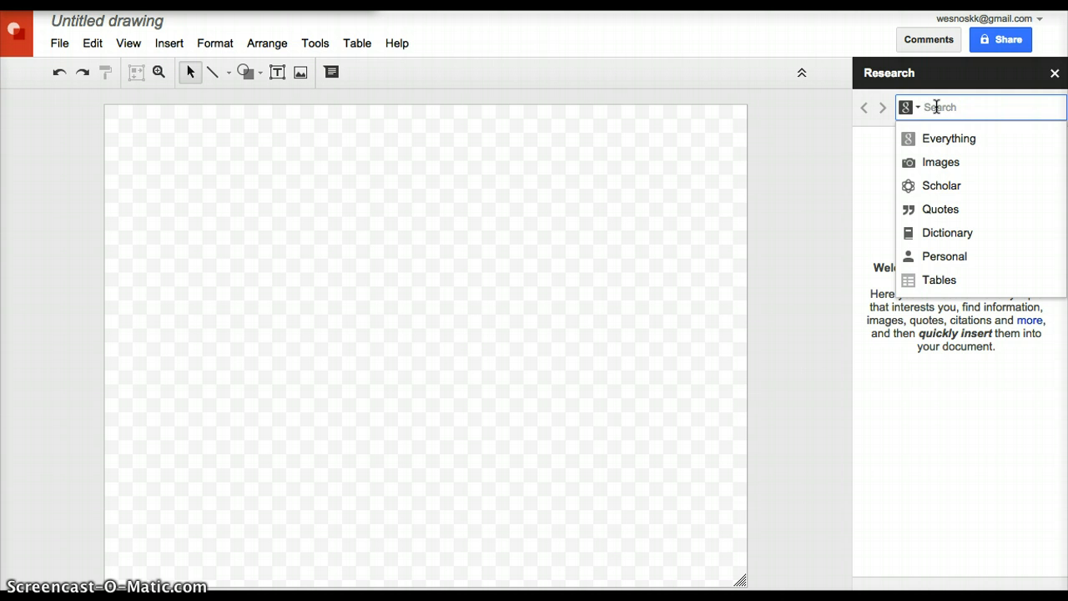
type("sup")
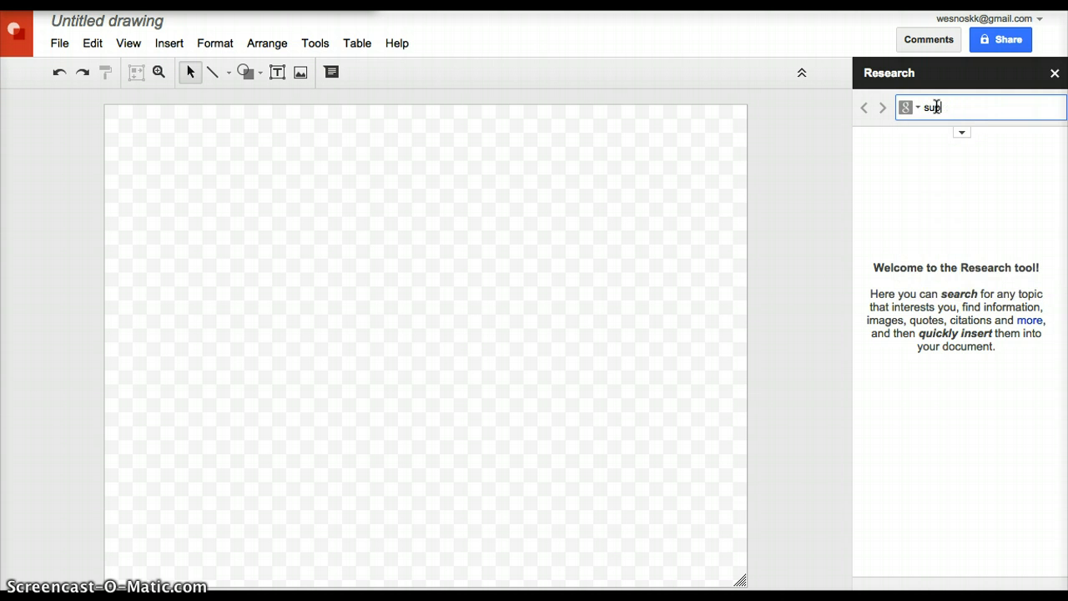
type("erhero")
key("Return")
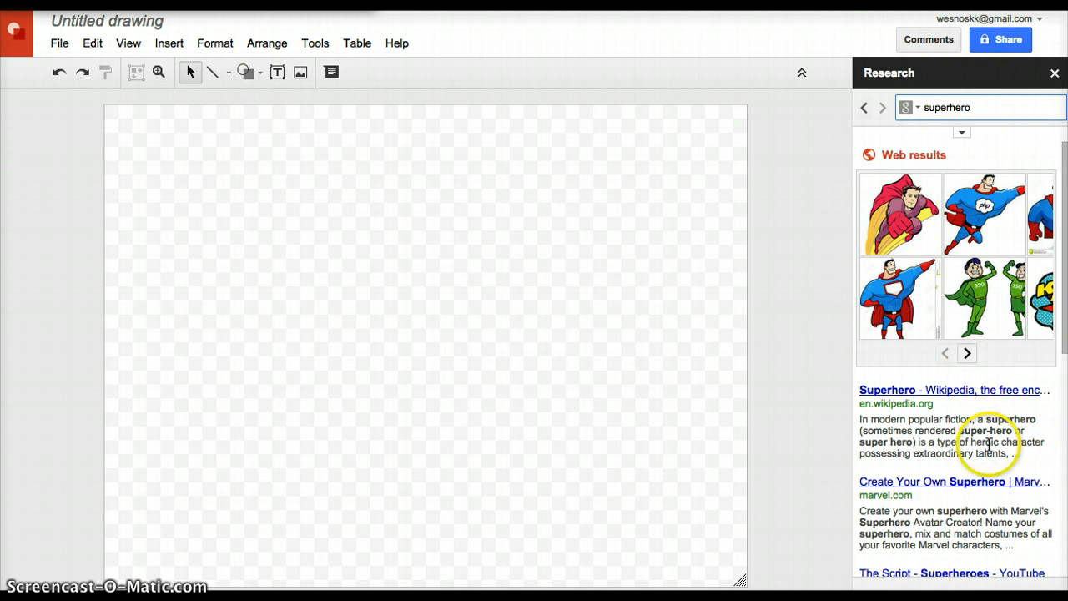
Insert the image of the masked superheroine with the yellow cape from the search results into the drawing, and remove its source link.
scroll(984, 437, "down", 2)
scroll(989, 444, "down", 1)
scroll(988, 444, "up", 3)
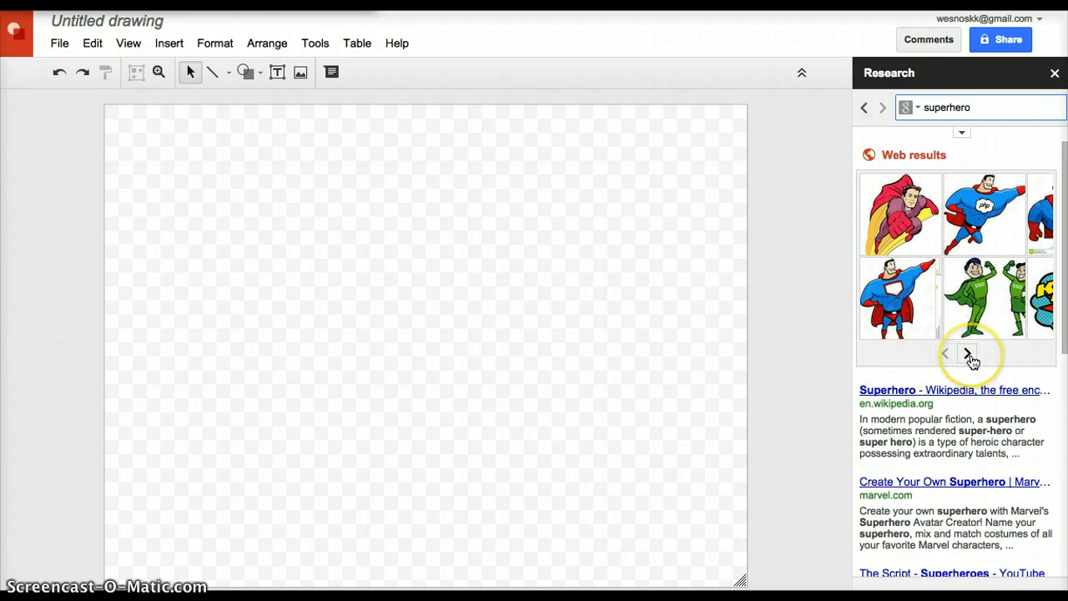
left_click(969, 355)
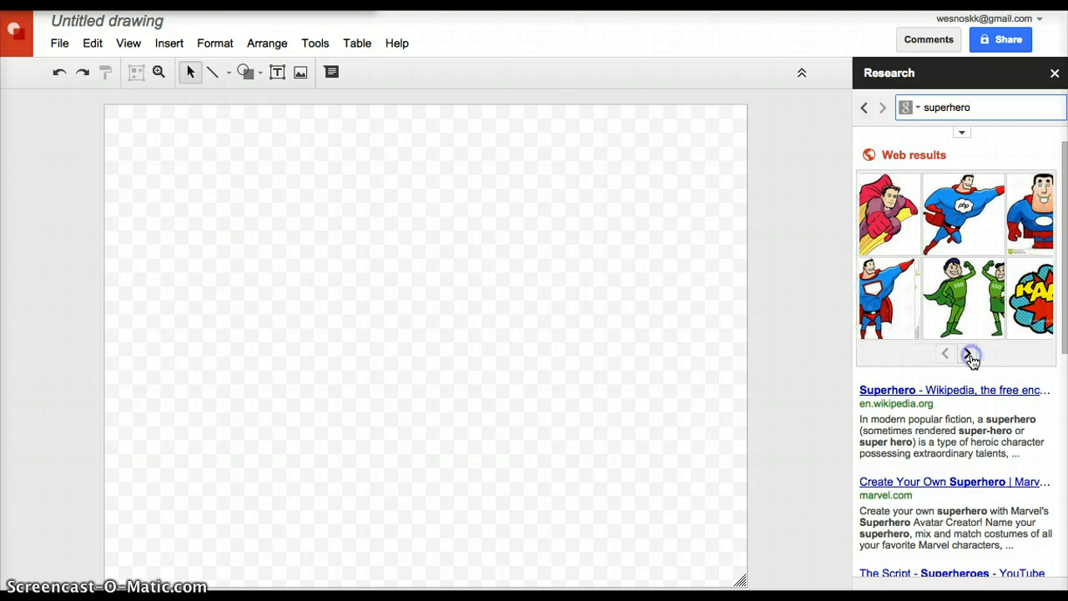
left_click(969, 354)
left_click(969, 355)
left_click(969, 355)
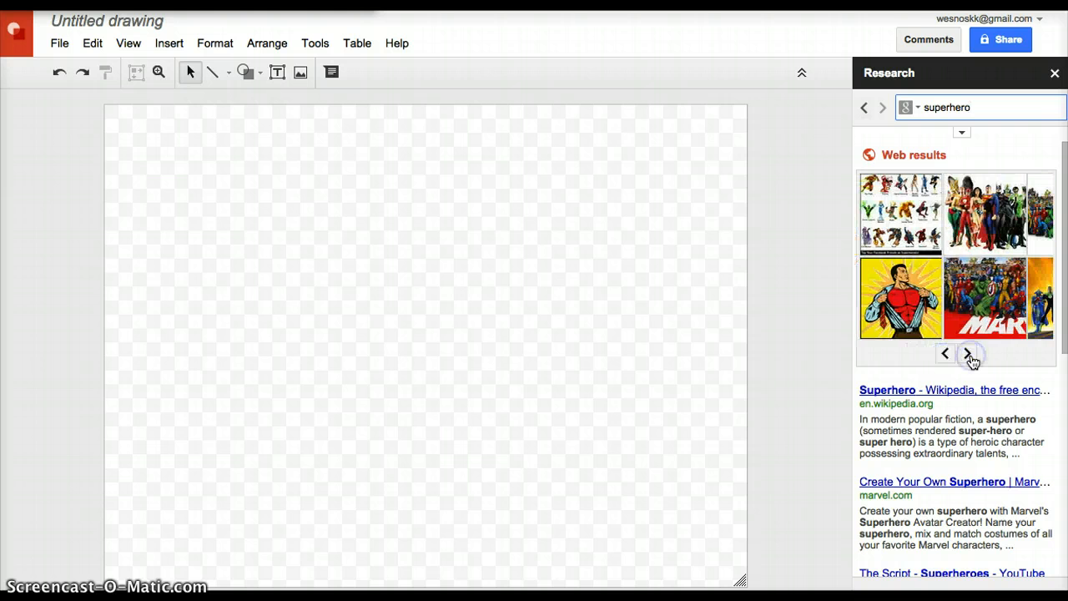
left_click(970, 354)
left_click(969, 354)
left_click(969, 354)
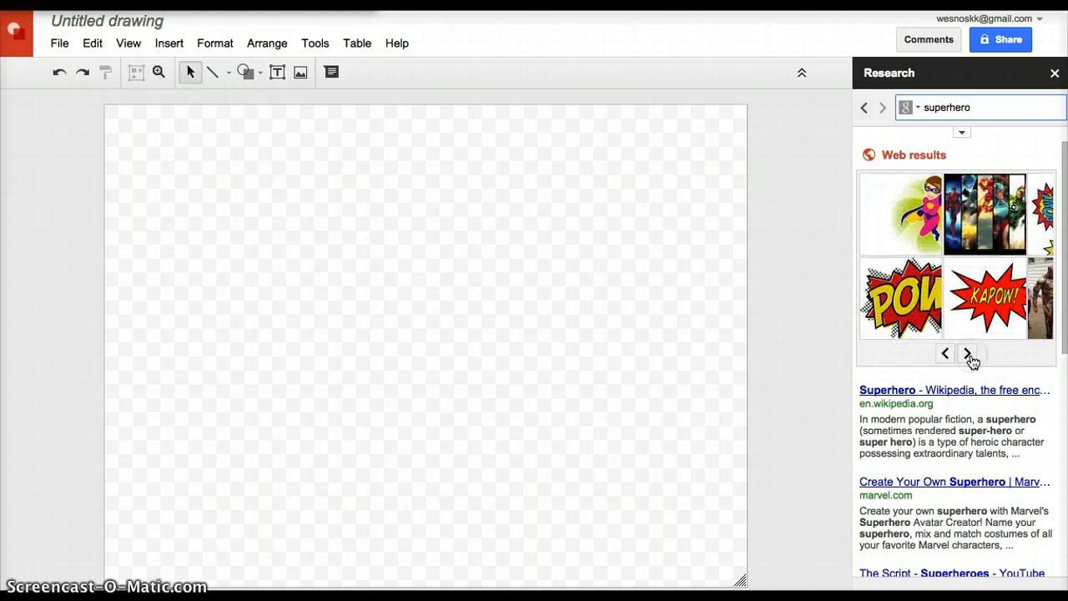
mouse_move(918, 218)
left_click_drag(920, 219, 348, 256)
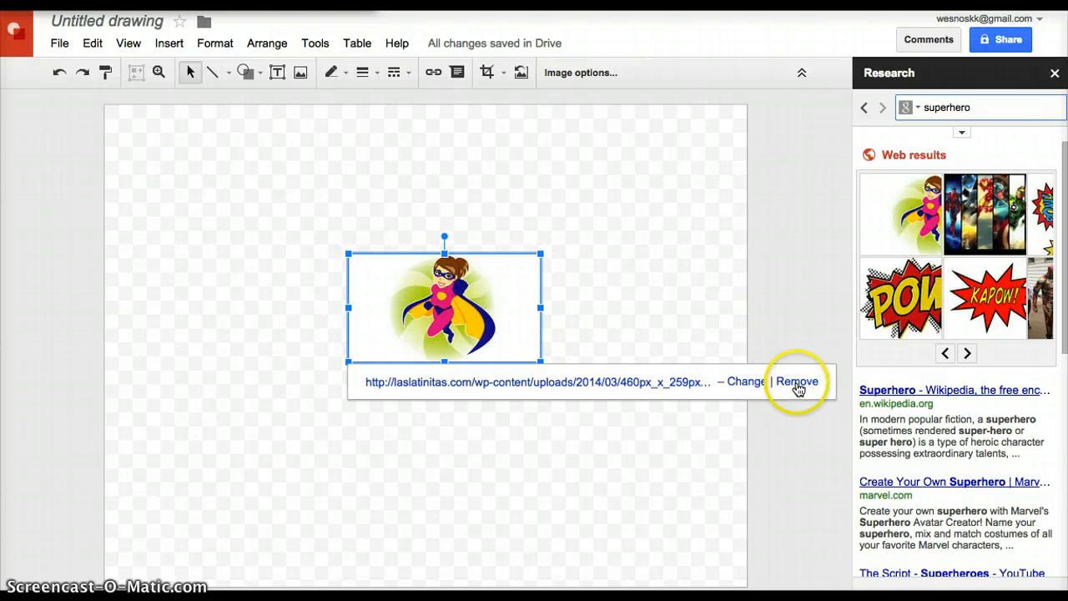
left_click(797, 381)
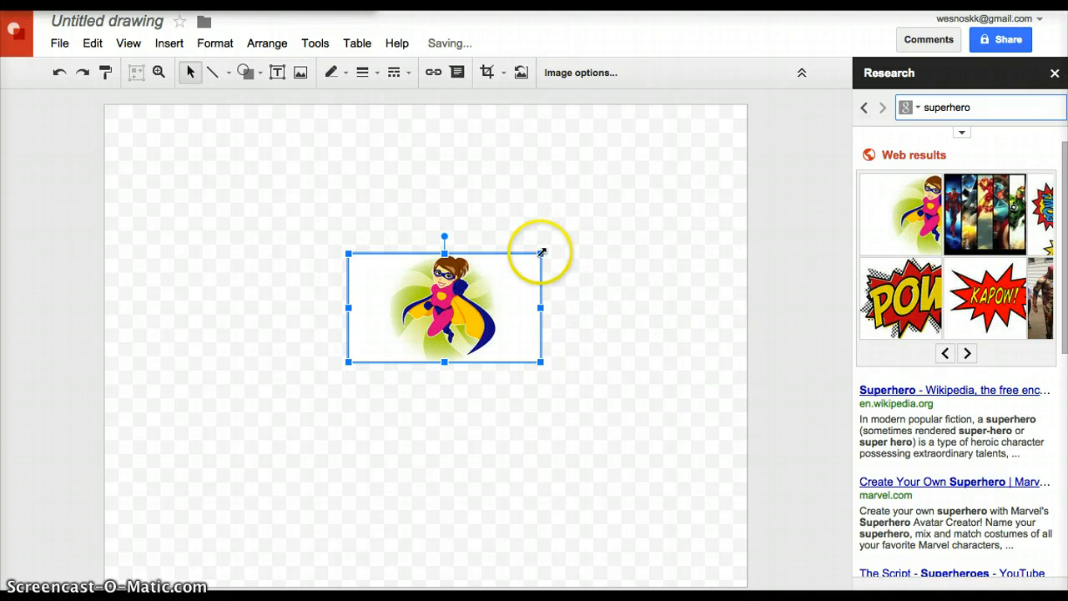
Enlarge the superheroine image to roughly twice its size and move it to the left half of the canvas.
left_click_drag(563, 227, 631, 151)
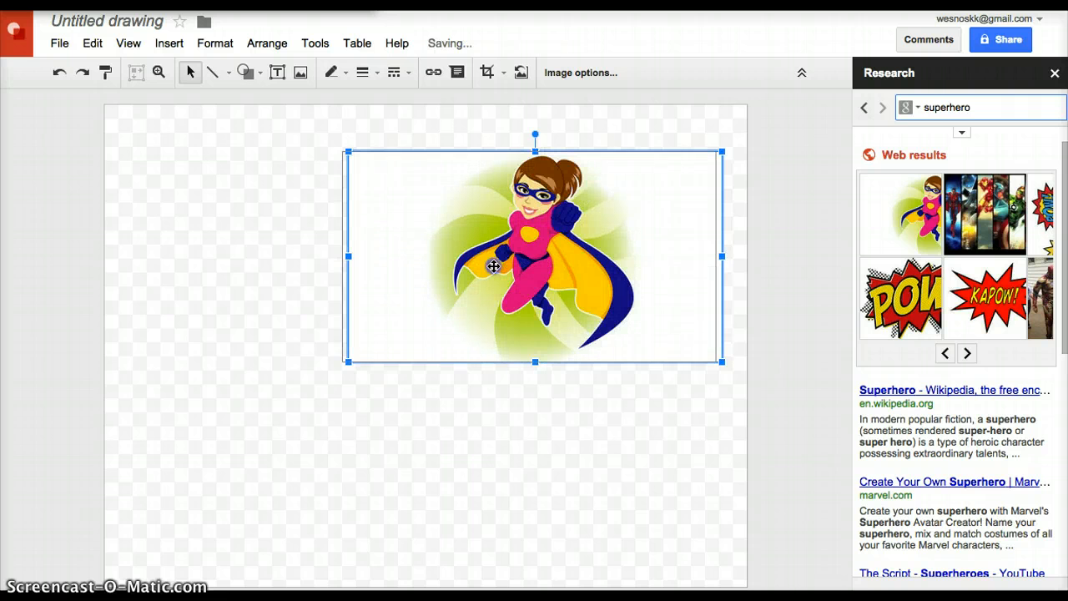
left_click_drag(518, 266, 306, 298)
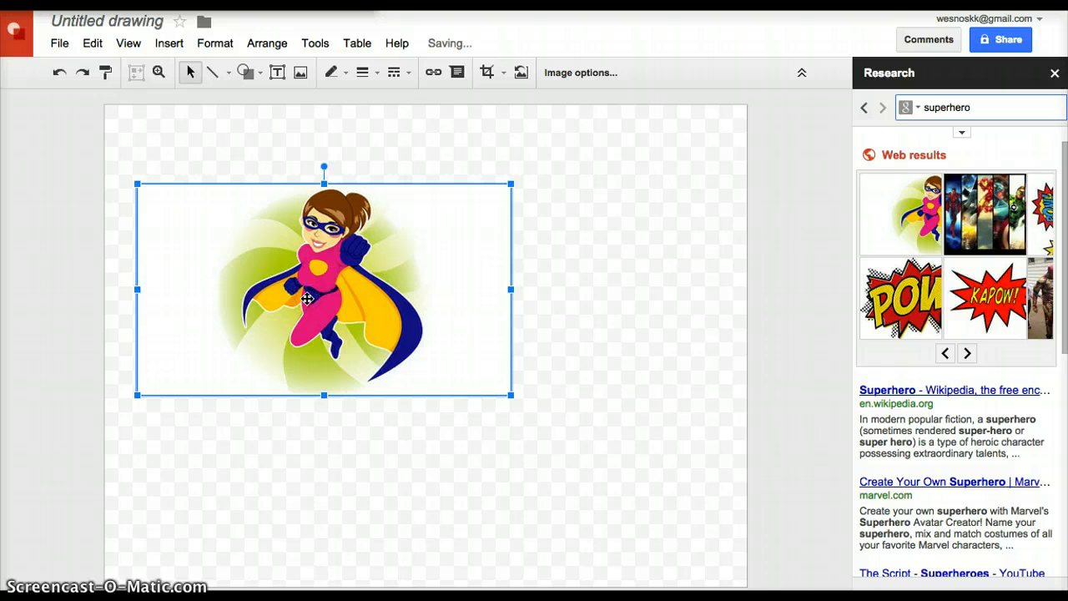
left_click(653, 282)
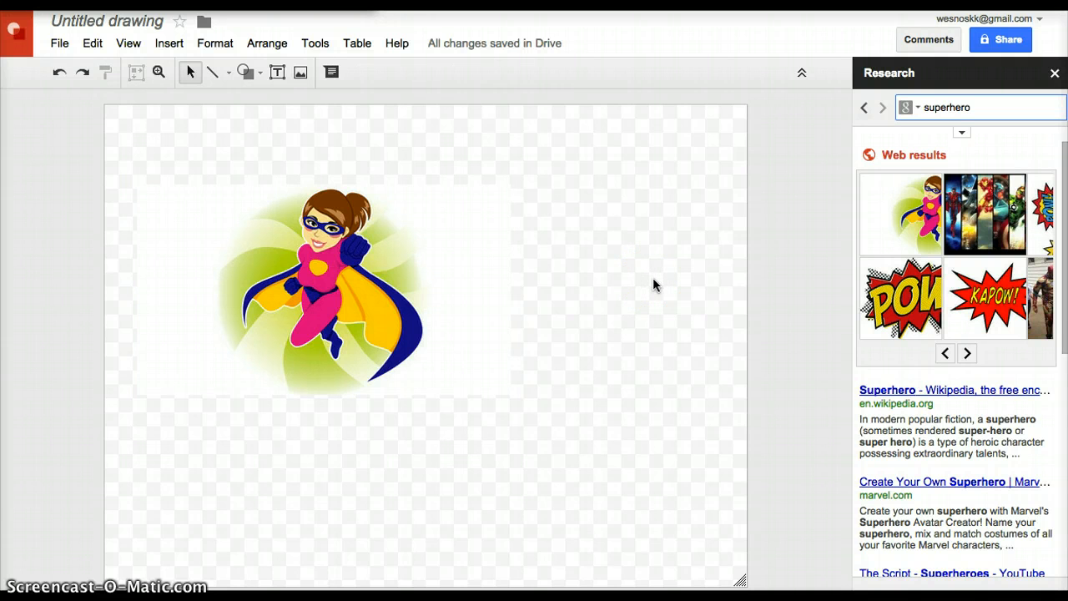
Add a text box reading "POW!" to the right of the superheroine and shrink the box closer to its text.
left_click(171, 44)
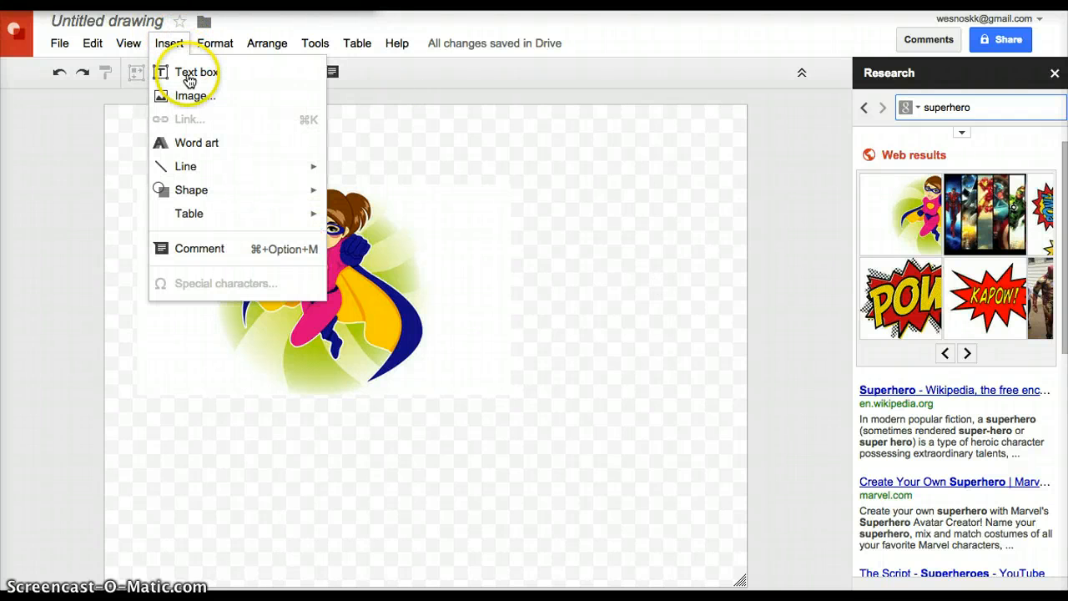
left_click(191, 75)
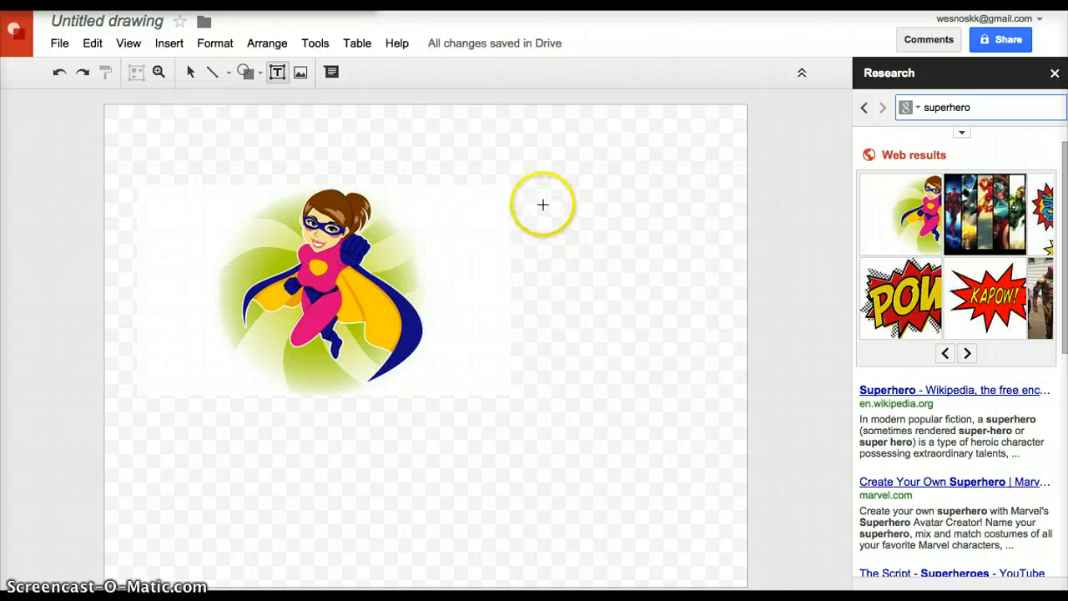
left_click_drag(542, 205, 683, 272)
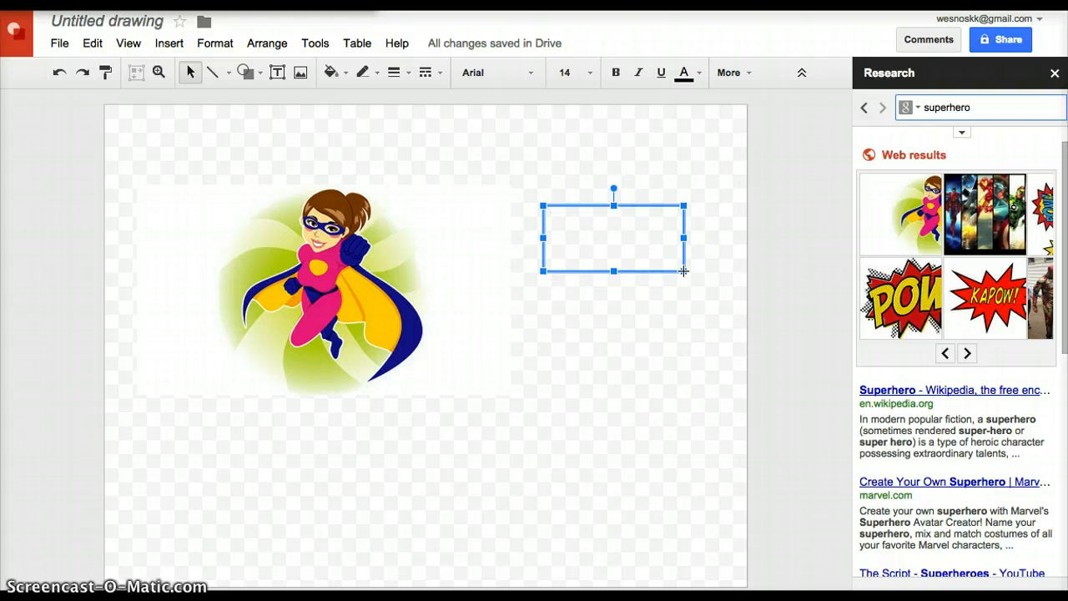
type("POW")
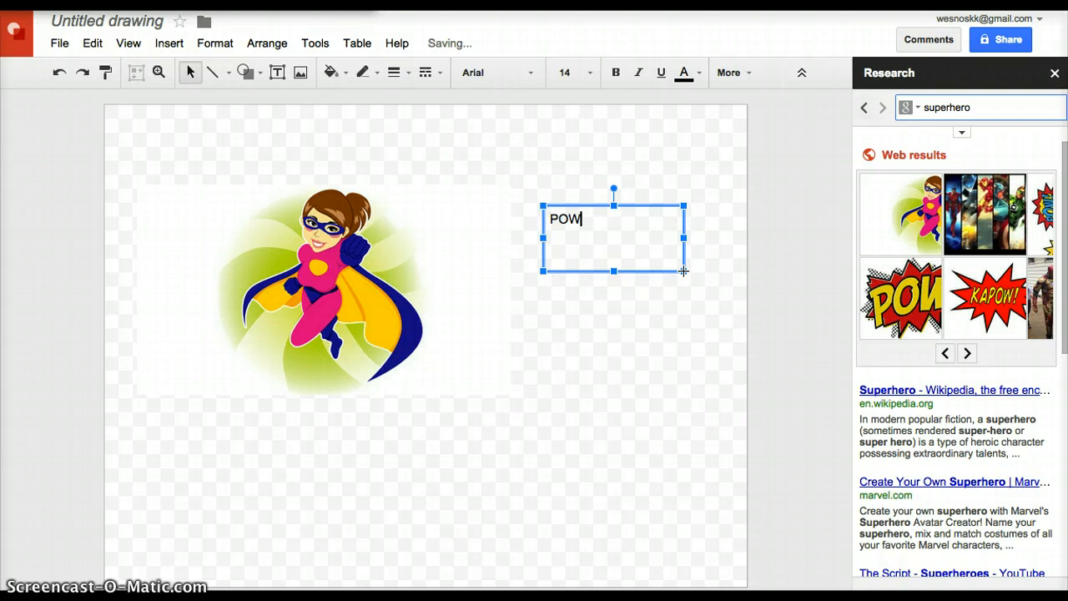
type("!")
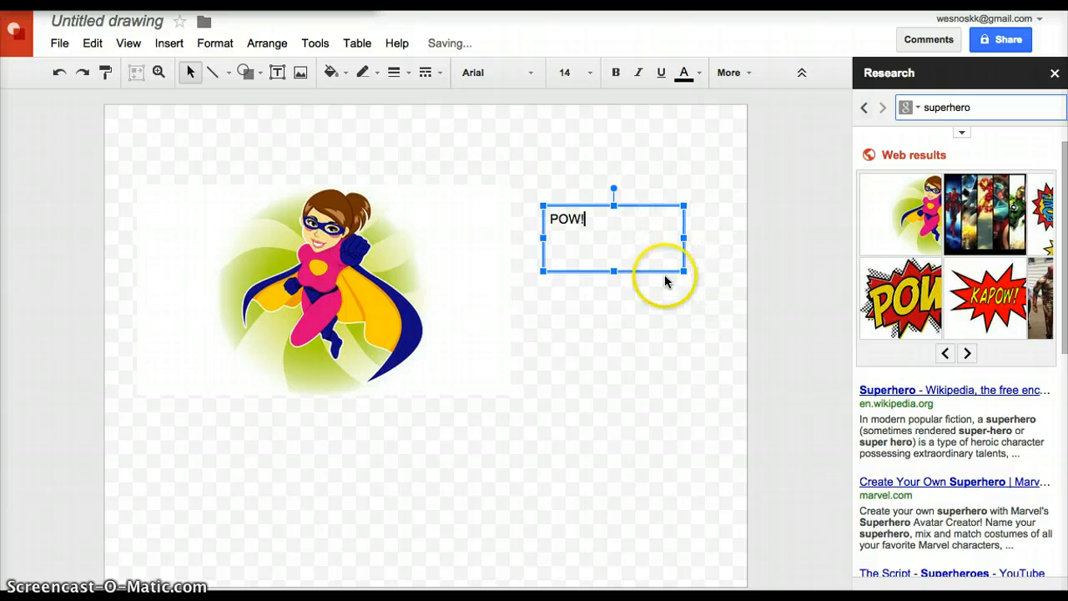
left_click(597, 220)
left_click_drag(683, 270, 636, 261)
left_click(600, 222)
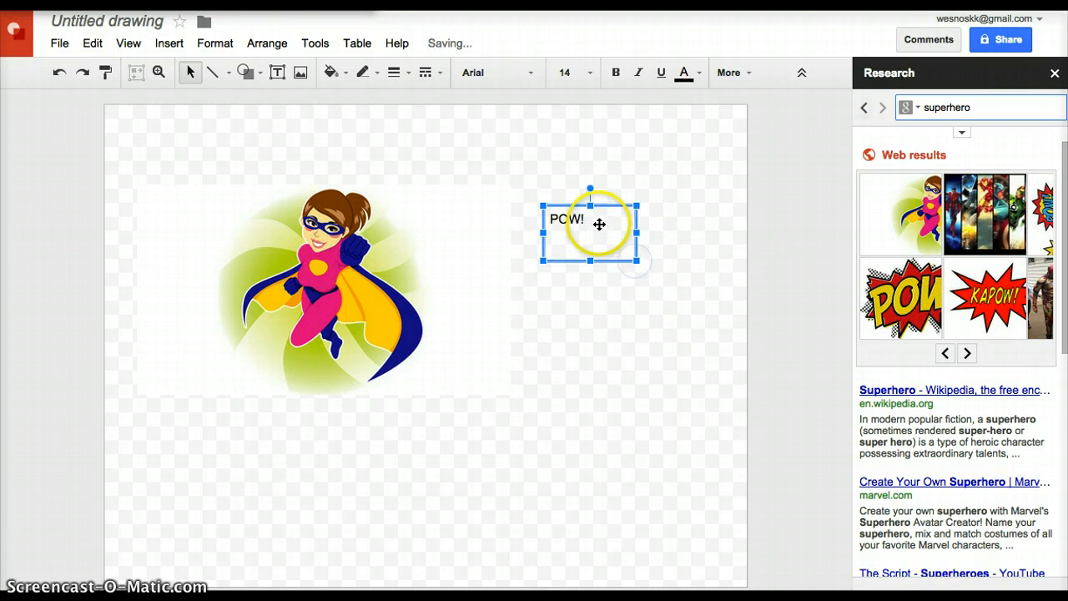
Format the "POW!" text in Comic Sans MS at size 24.
left_click_drag(593, 221, 550, 218)
left_click(580, 218)
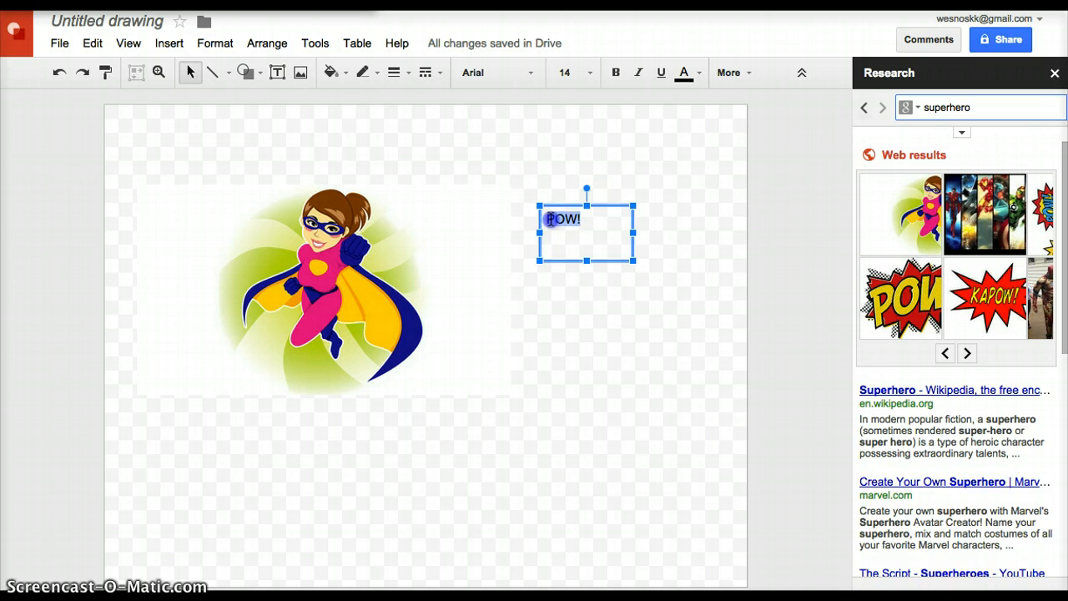
left_click(530, 73)
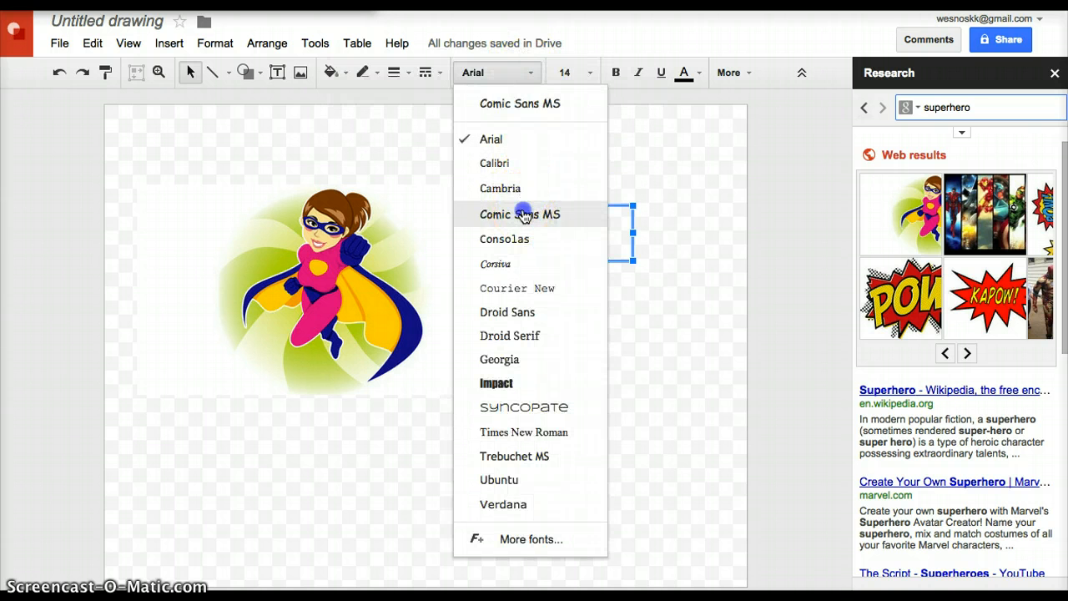
left_click(523, 211)
left_click(589, 72)
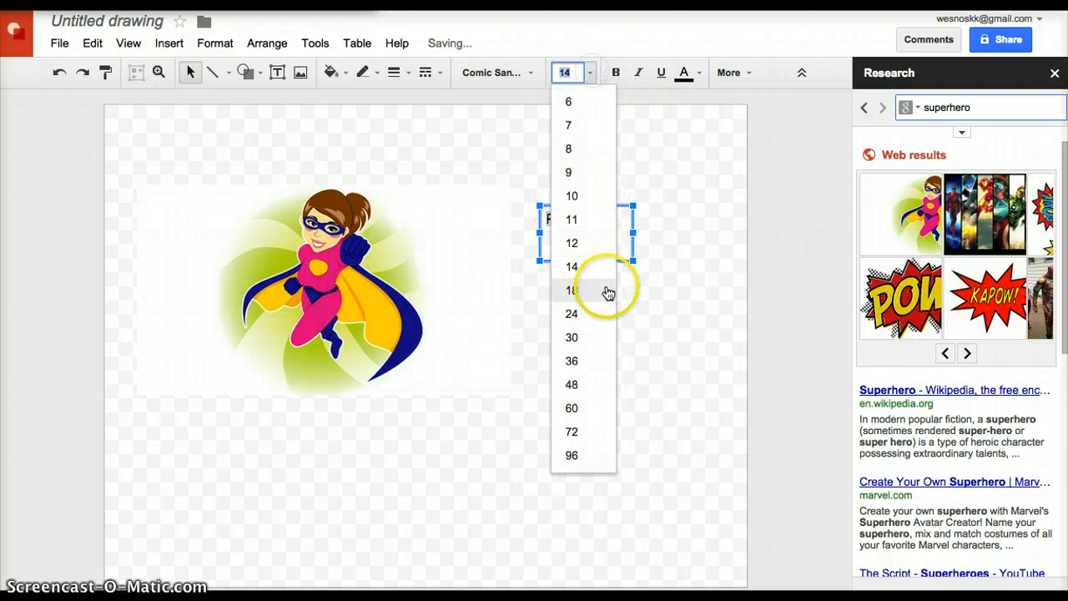
left_click(595, 314)
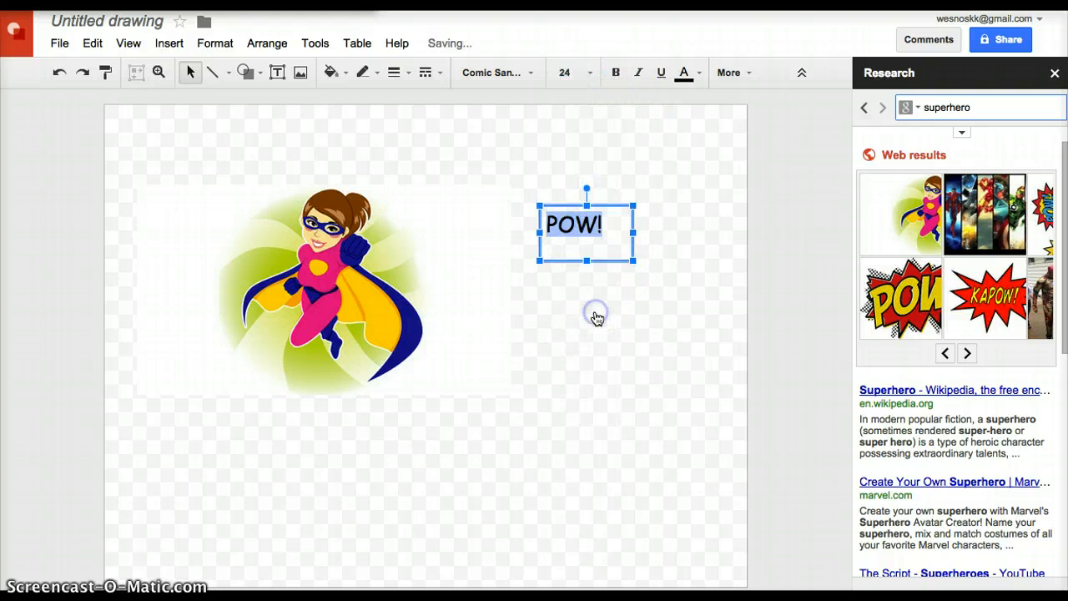
left_click(677, 319)
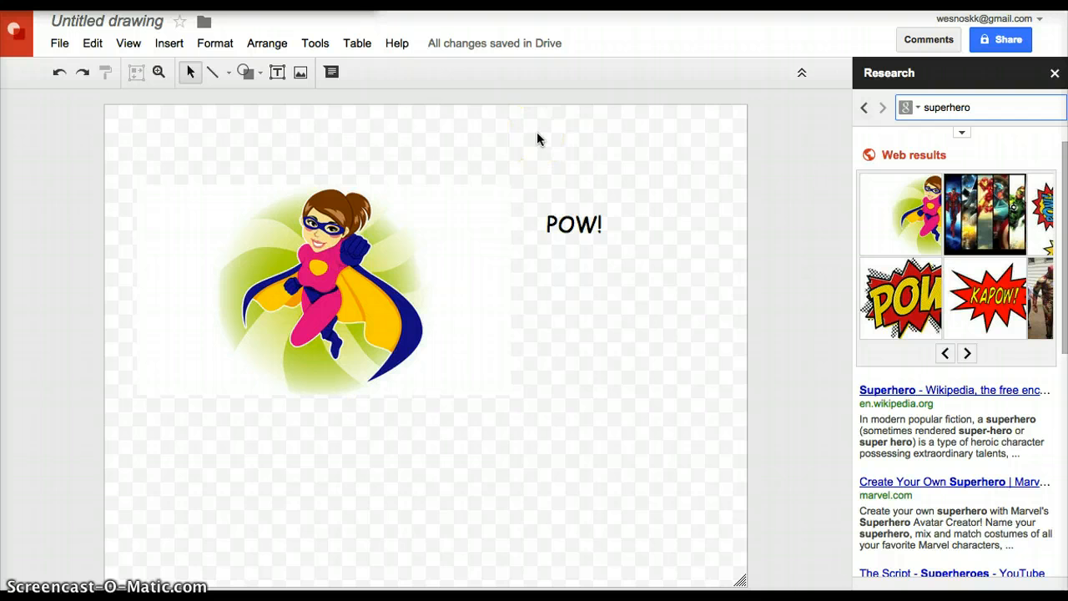
Draw the first explosion-shaped callout over the "POW!" text.
left_click(169, 44)
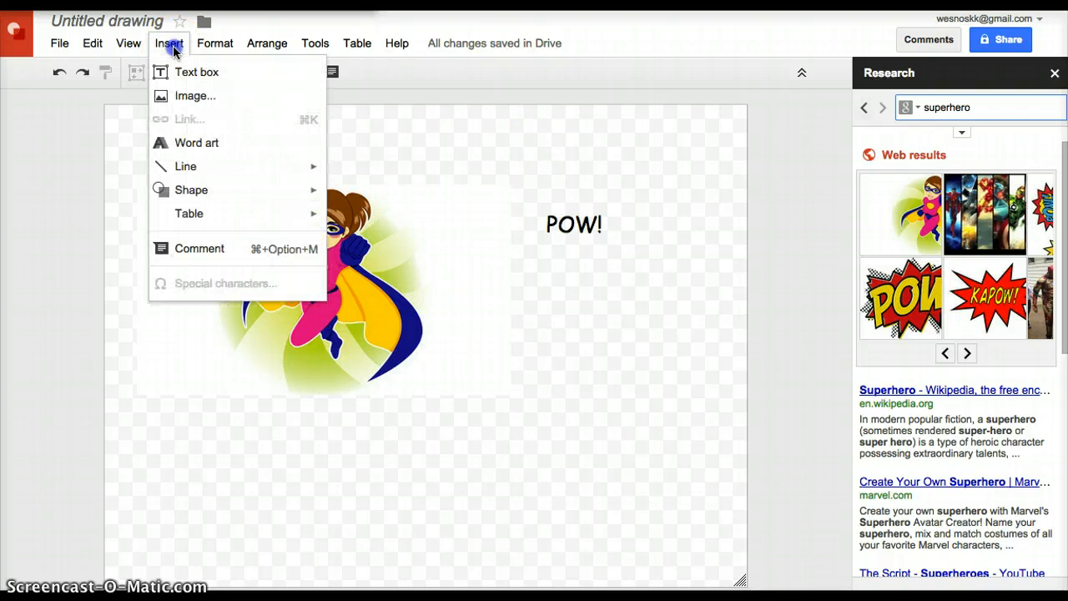
mouse_move(195, 189)
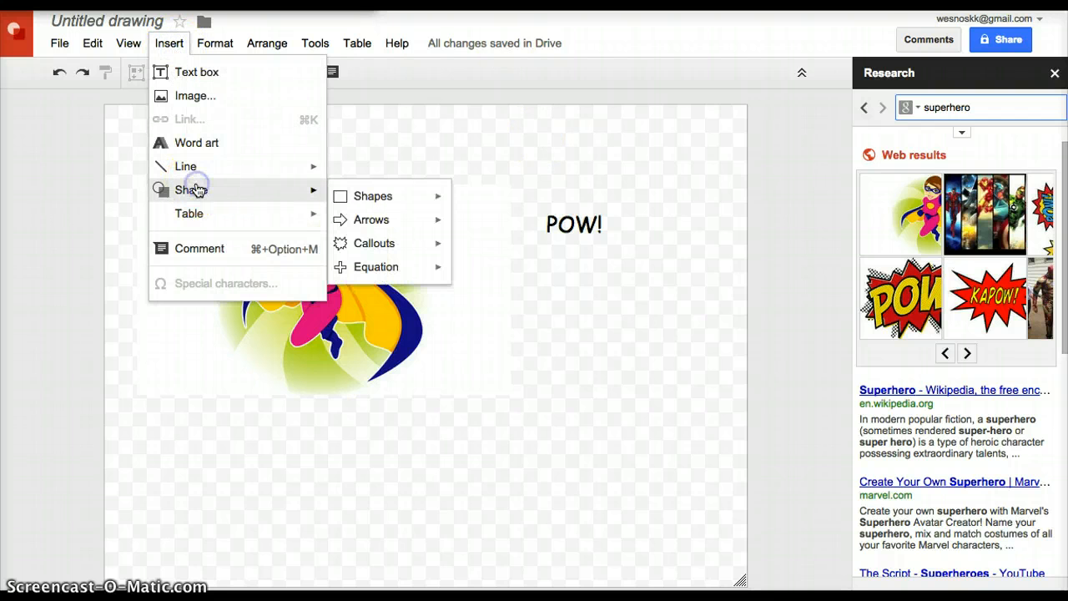
mouse_move(360, 250)
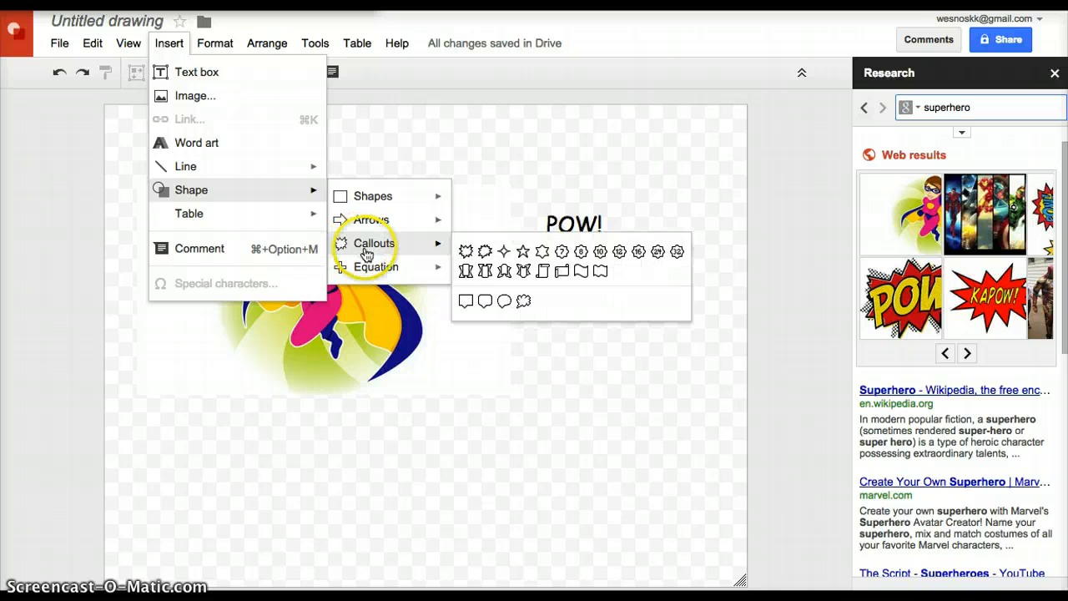
left_click(465, 252)
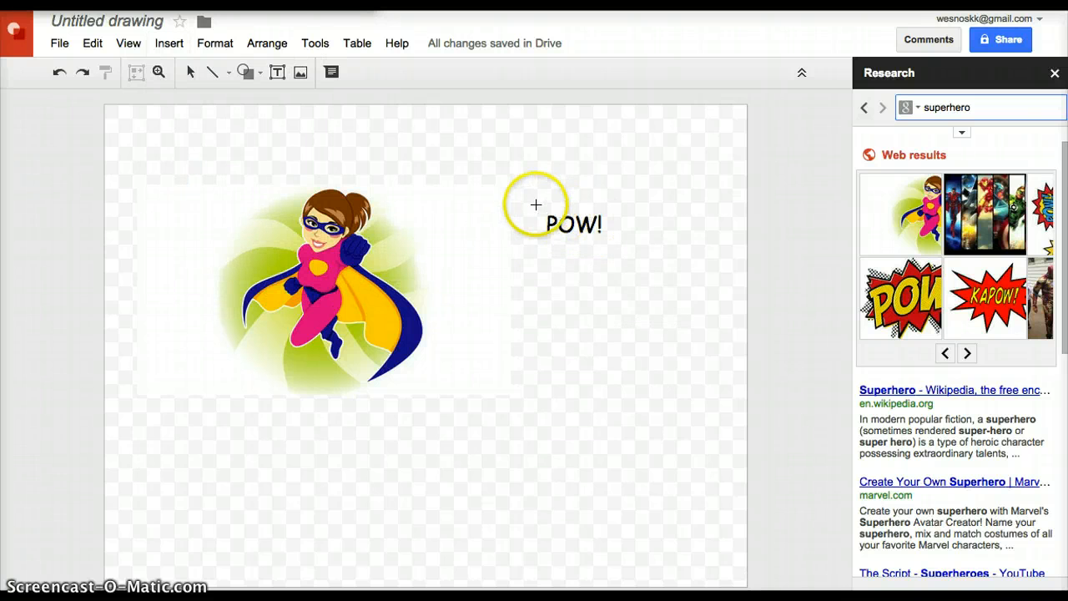
left_click_drag(542, 201, 648, 268)
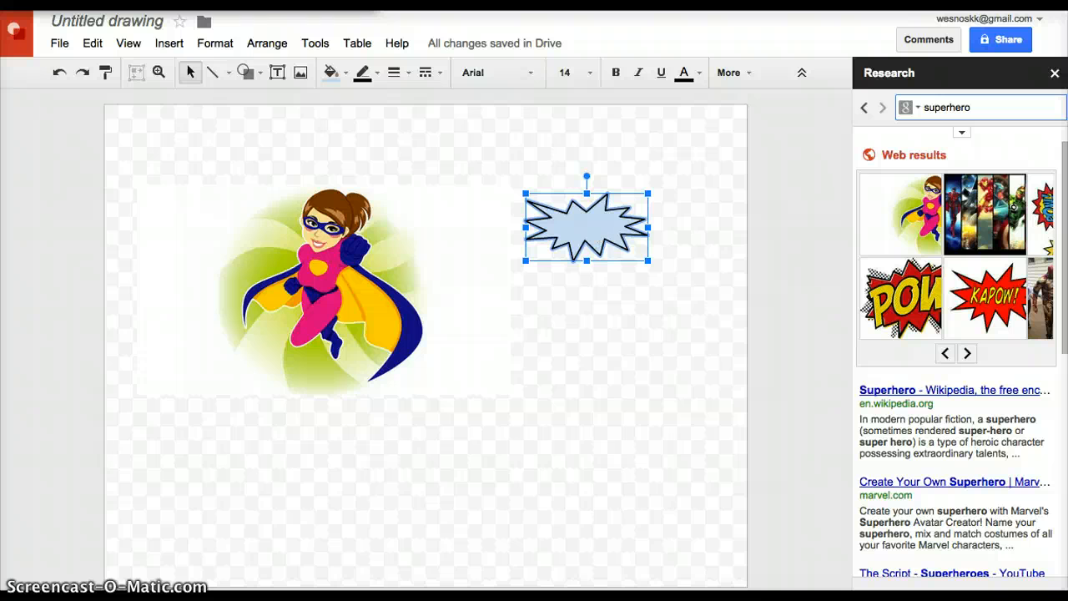
Send the explosion callout one level backward, behind the "POW!" text.
left_click(280, 45)
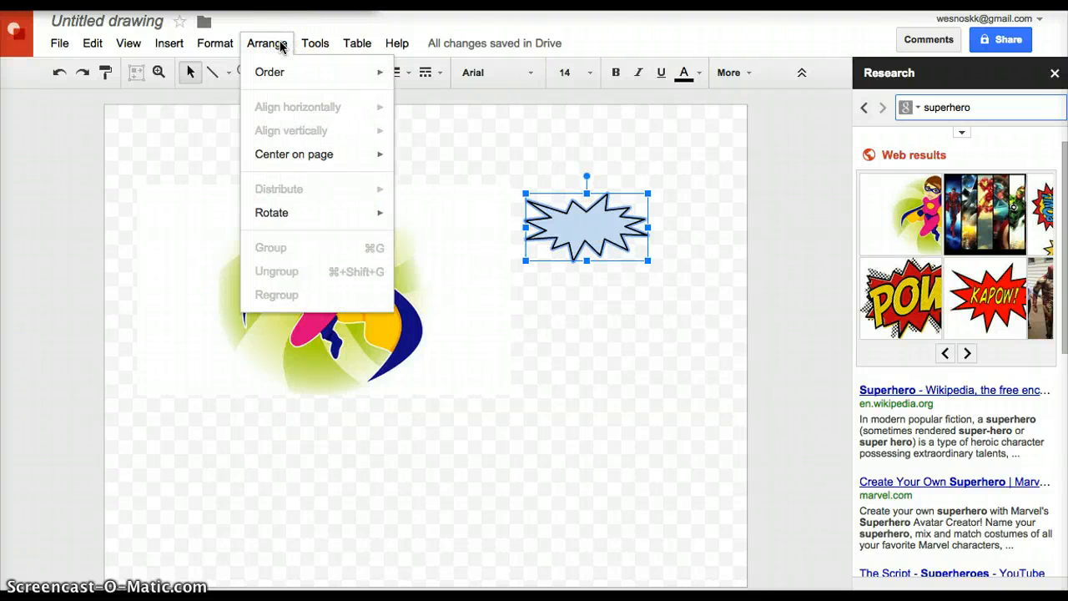
left_click(280, 74)
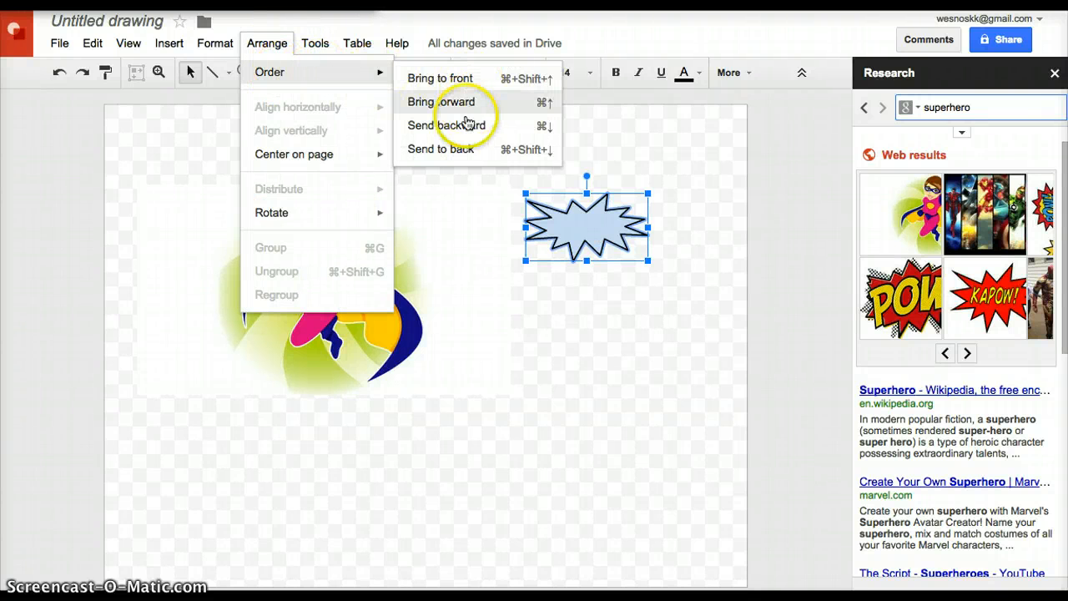
left_click(463, 131)
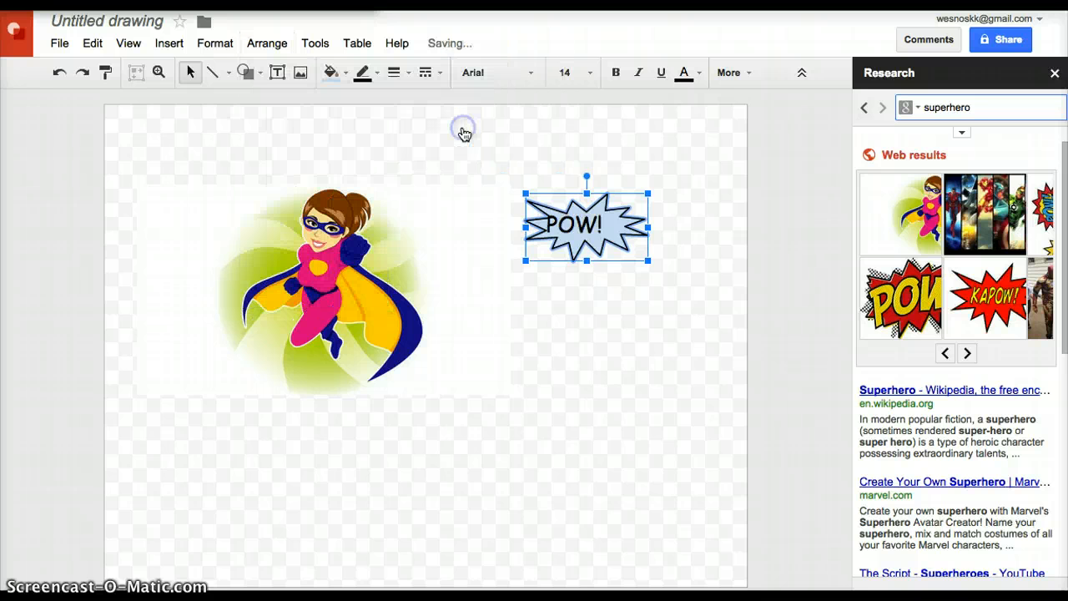
Send the superheroine image to the back of the stacking order.
right_click(464, 248)
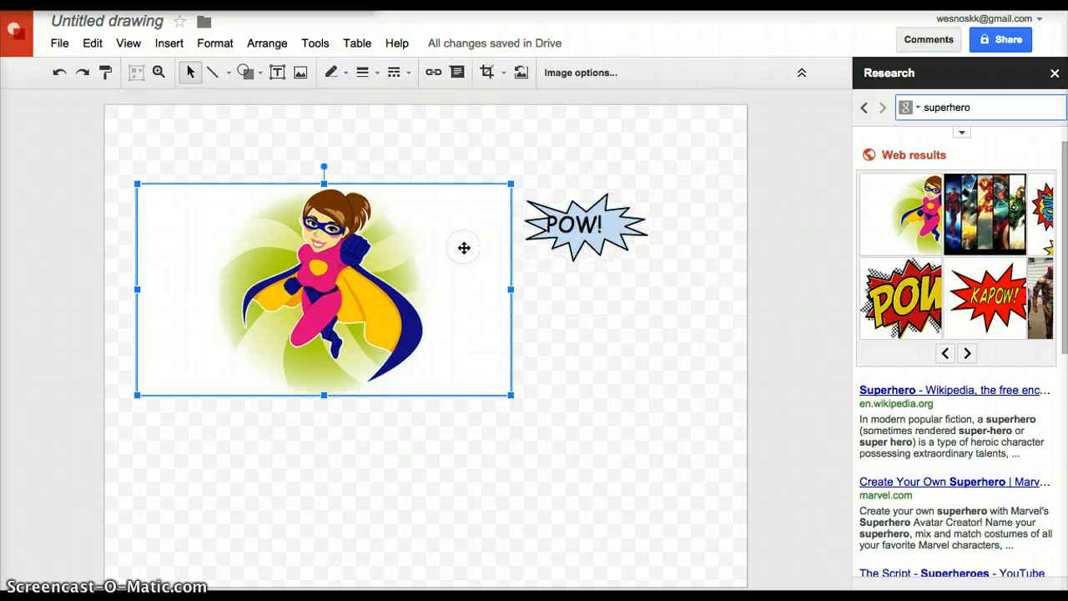
left_click(268, 44)
mouse_move(269, 72)
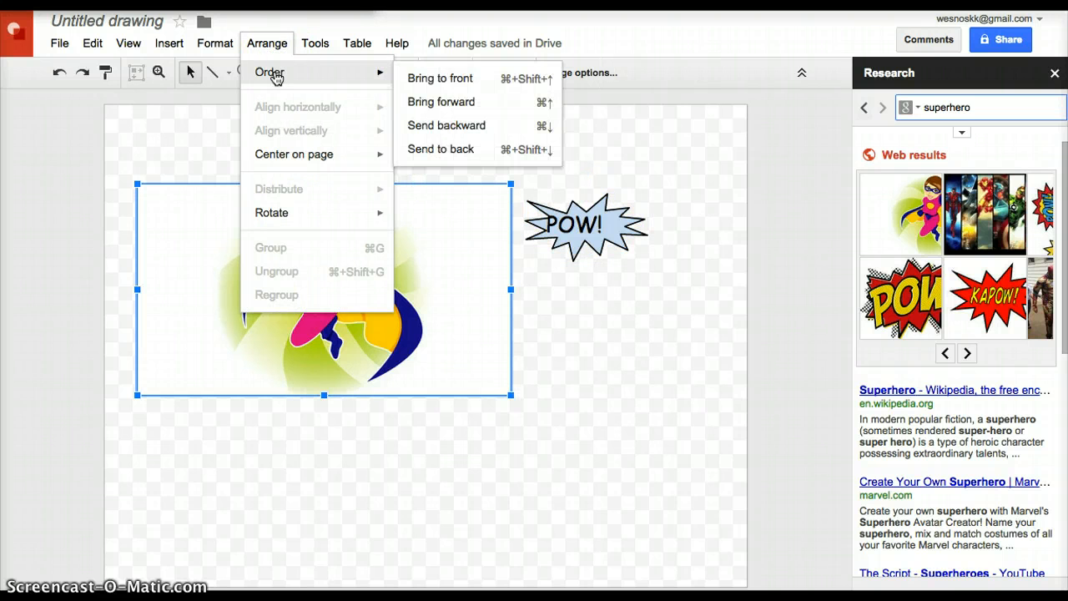
left_click(442, 150)
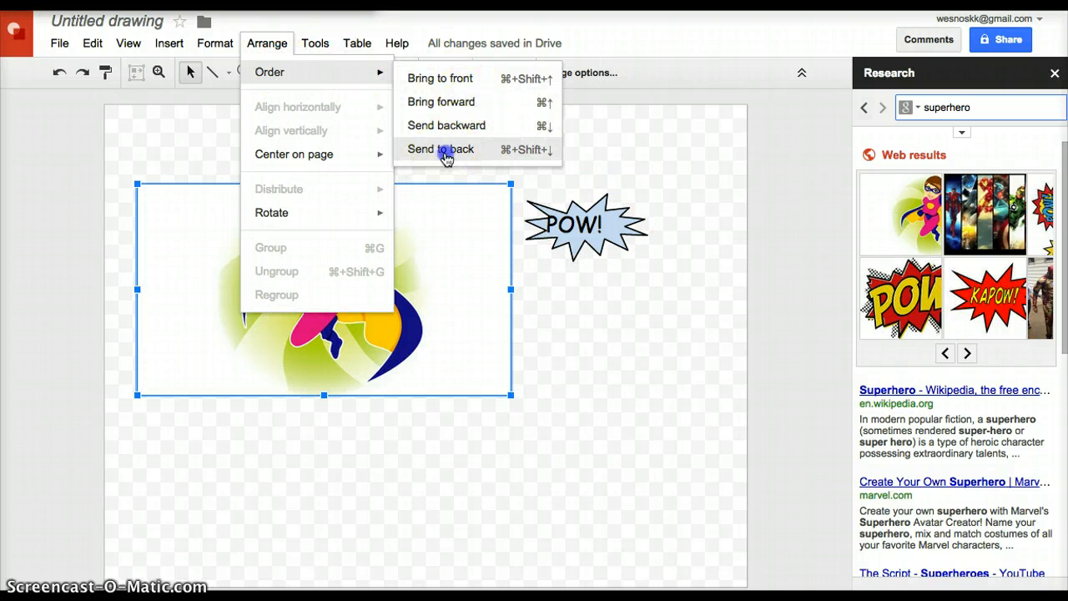
Move the explosion callout and the "POW!" text onto the image beside the superheroine's raised fist, with the text inside the explosion.
left_click_drag(550, 250, 442, 243)
left_click(587, 228)
left_click_drag(586, 227, 444, 223)
left_click(445, 224)
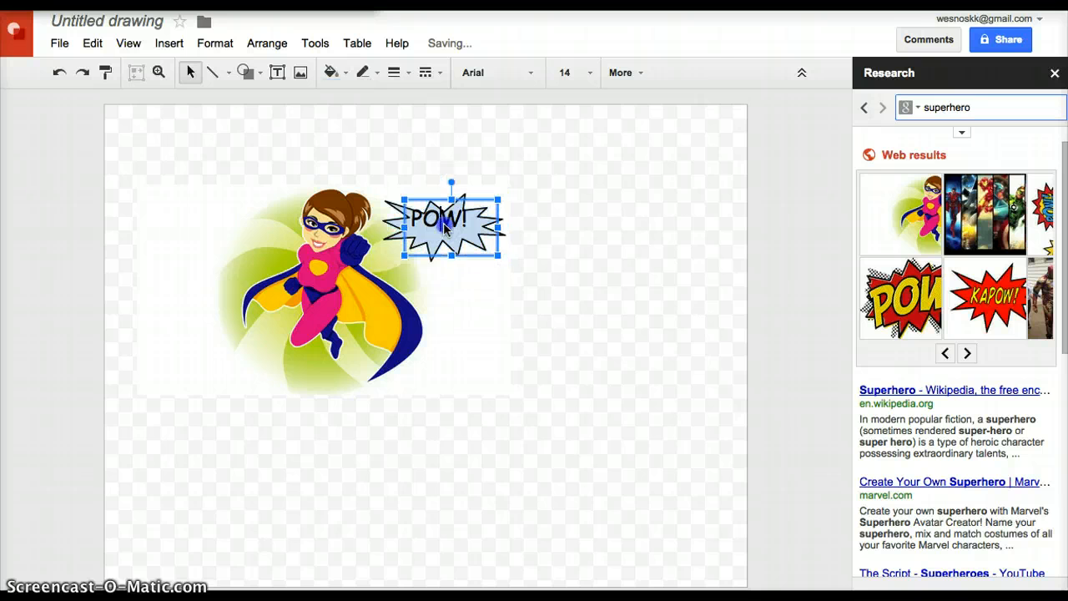
left_click_drag(440, 221, 428, 248)
left_click(462, 246)
left_click(471, 237)
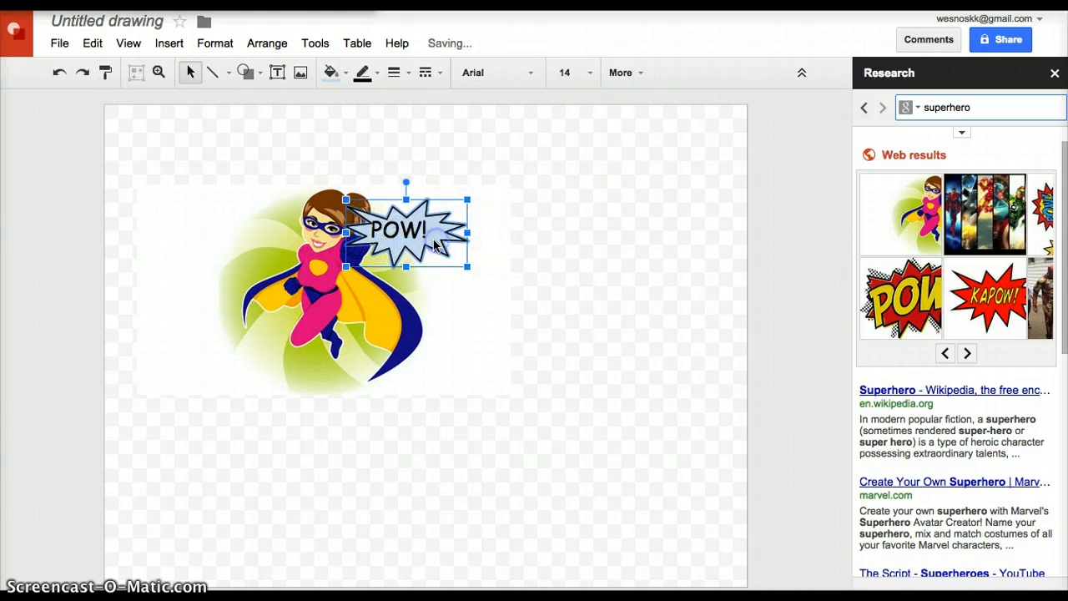
left_click(435, 238)
left_click(513, 250)
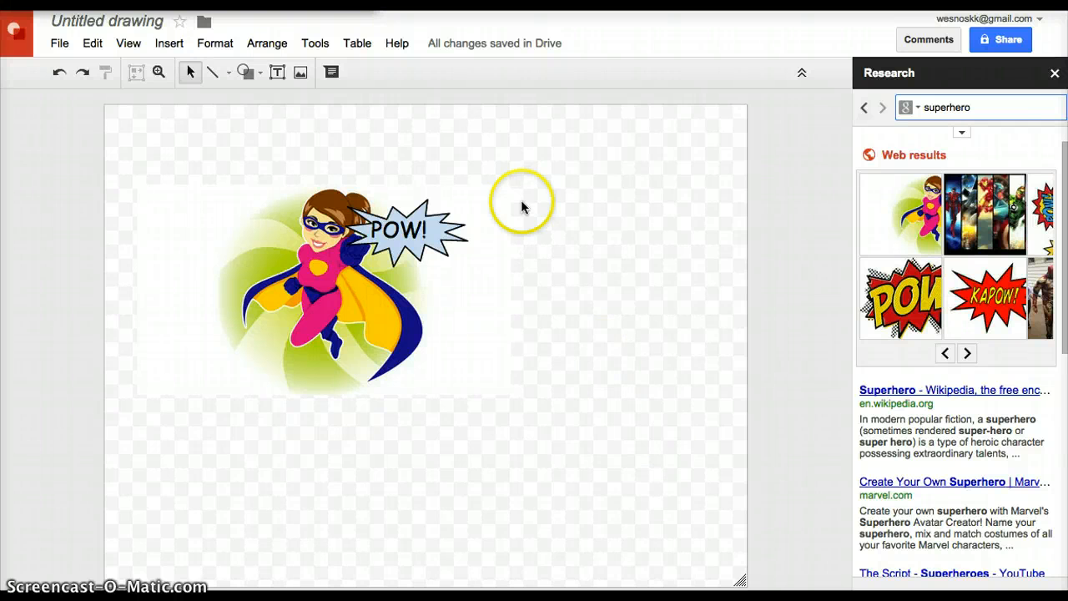
Insert a 2 x 2 table and move it directly below the superheroine image.
left_click(169, 42)
mouse_move(191, 218)
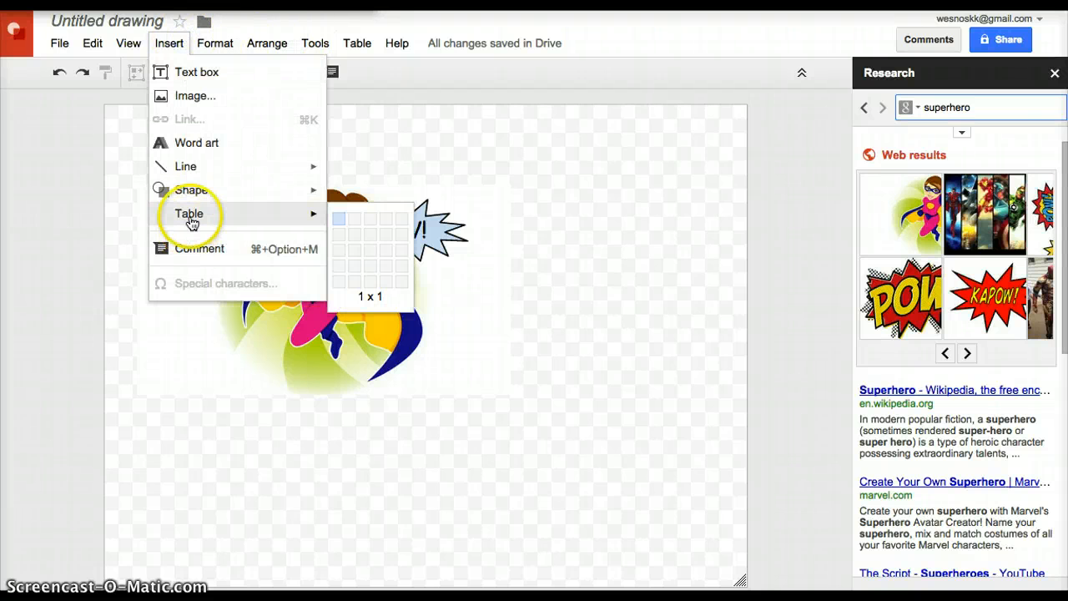
left_click(354, 234)
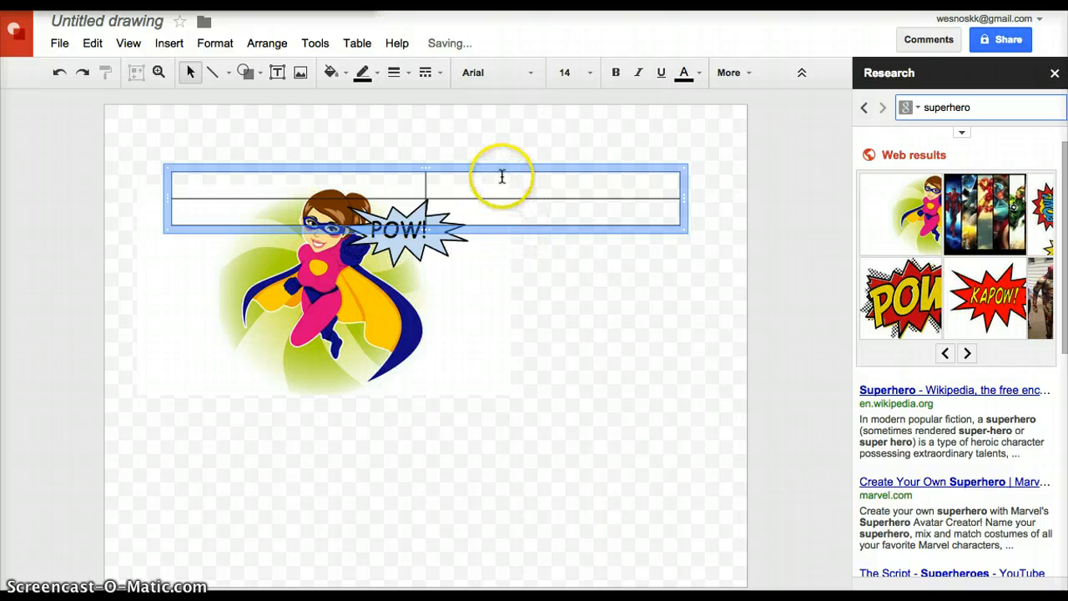
left_click_drag(495, 168, 478, 403)
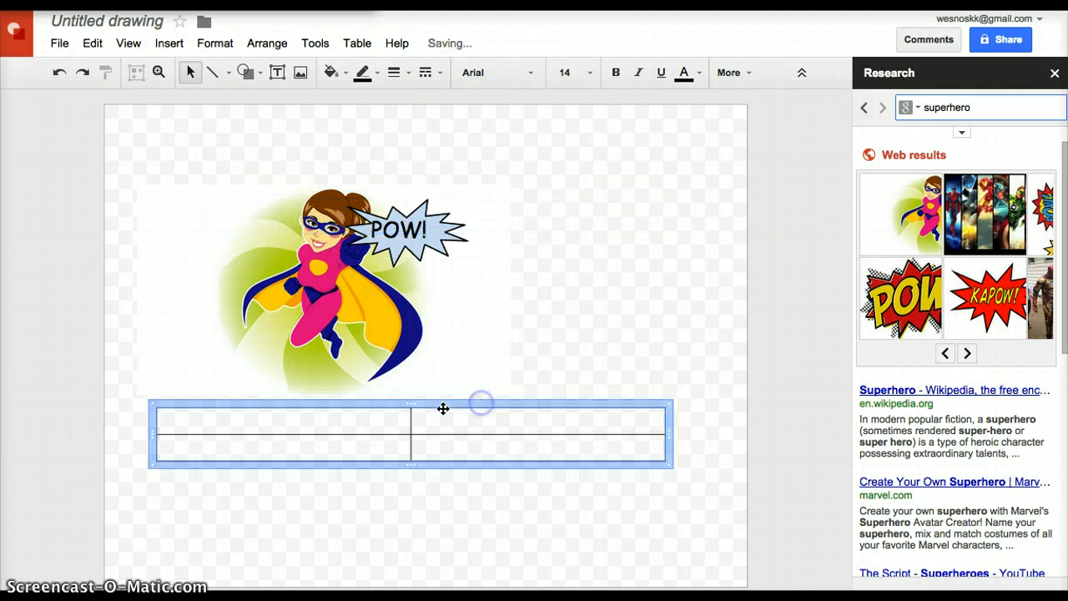
Fill the table's first column with "Like superheroes=10" and, below it, "Dislike superheroes=5".
left_click(325, 423)
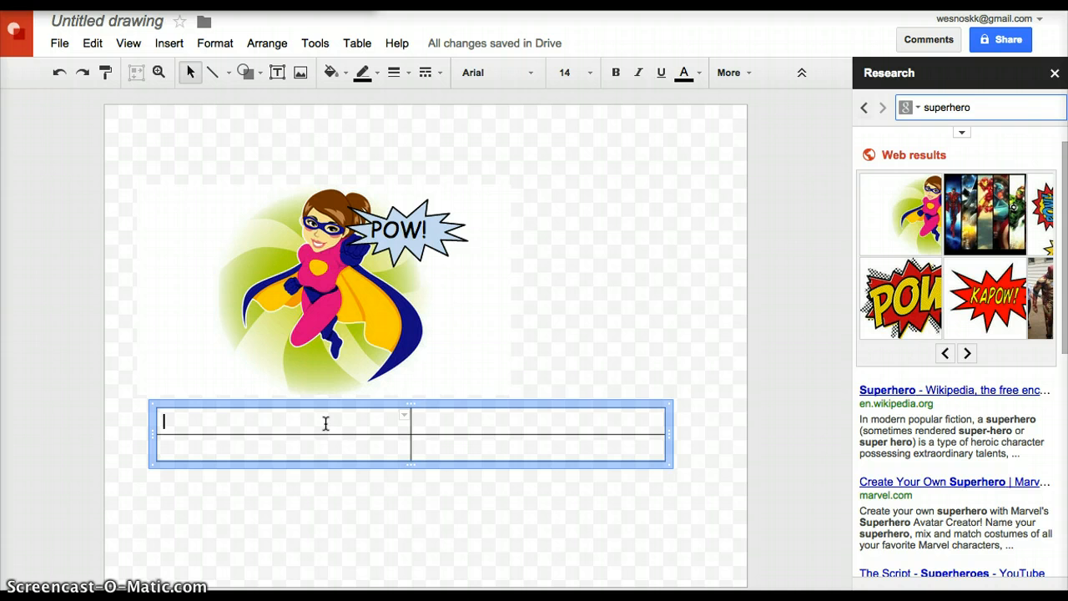
type("Like ")
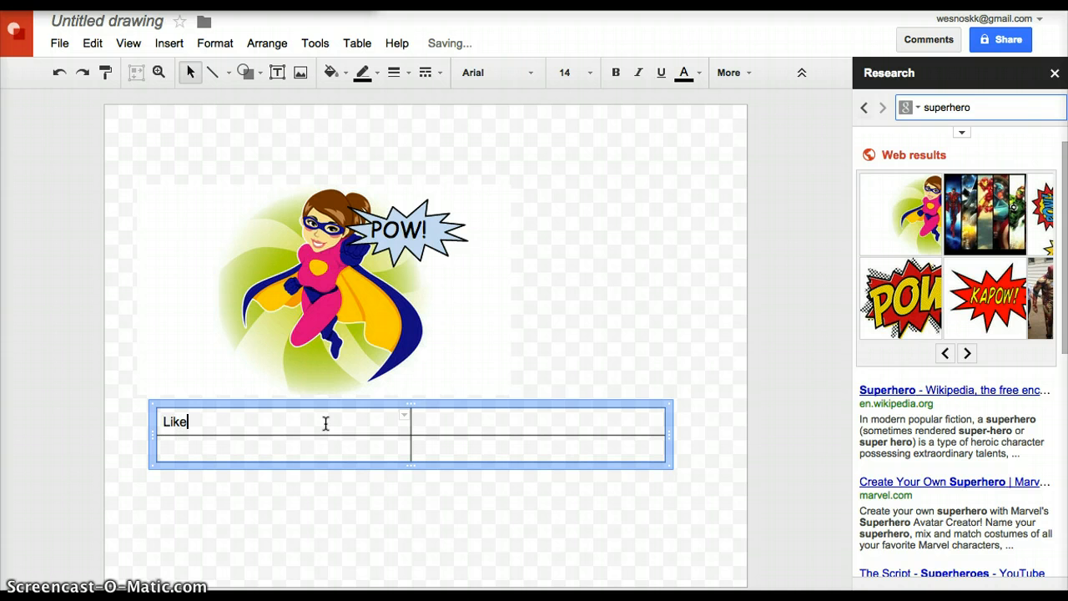
type("superheroes")
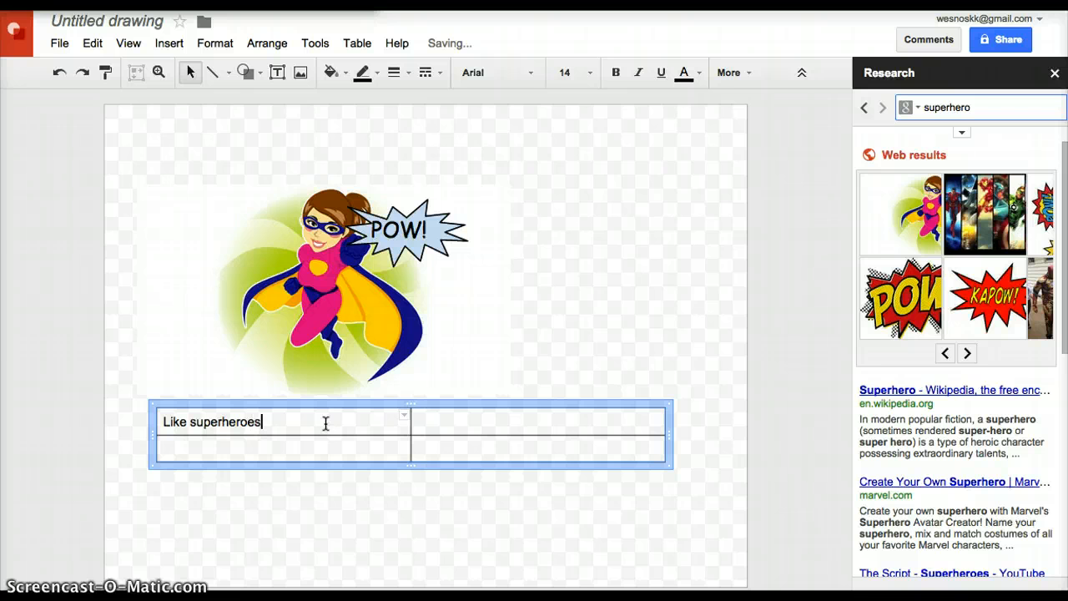
key("BackSpace")
type("=10")
left_click(214, 441)
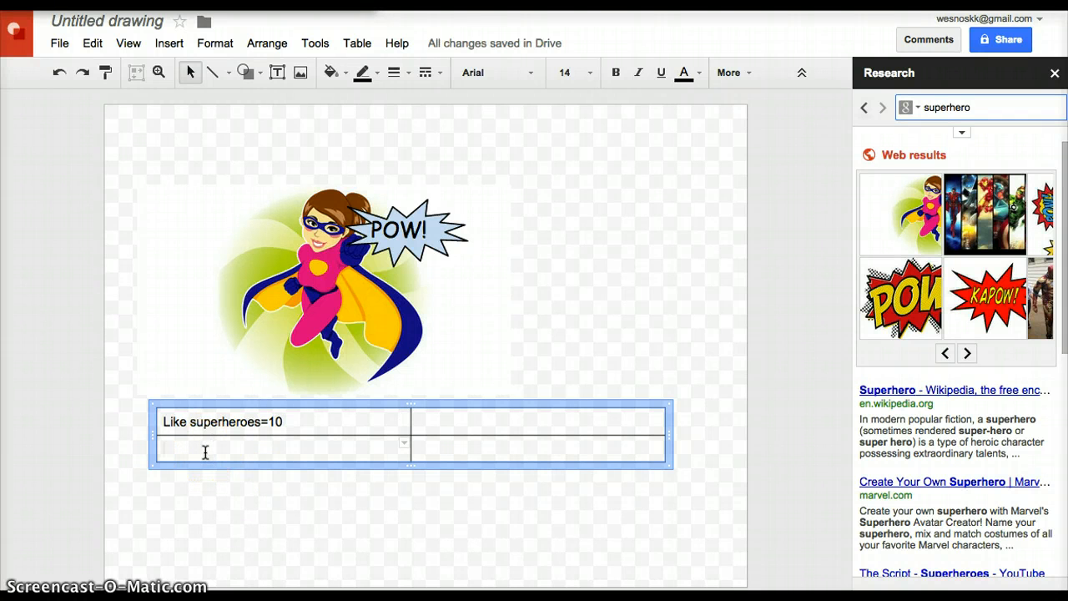
type("Disli")
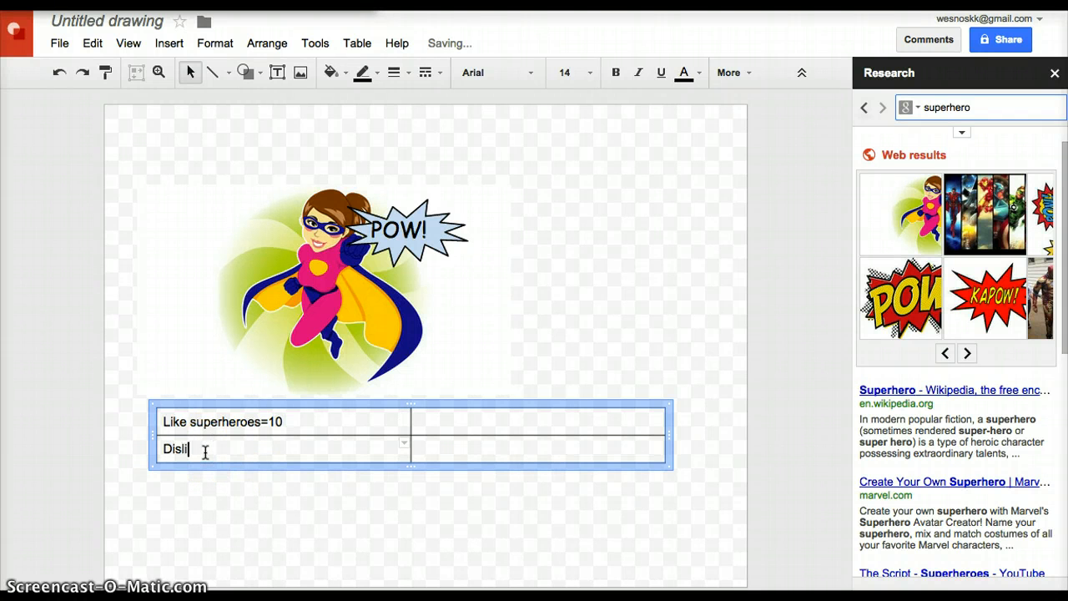
type("ke superheroes=")
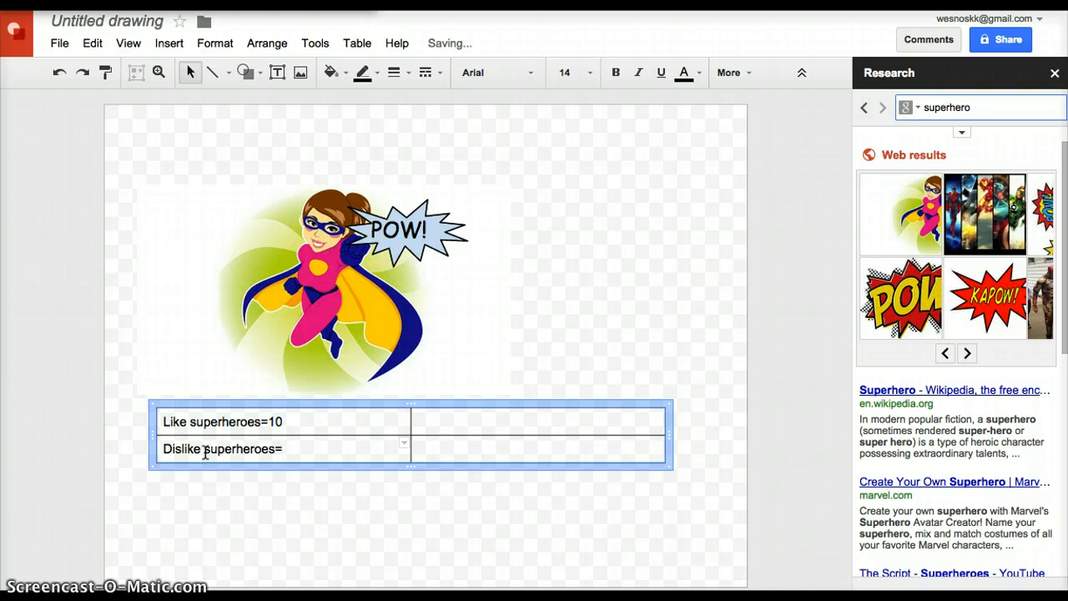
type("5")
Enter "Top superpower= flying" in the first row of the table's second column.
left_click(414, 427)
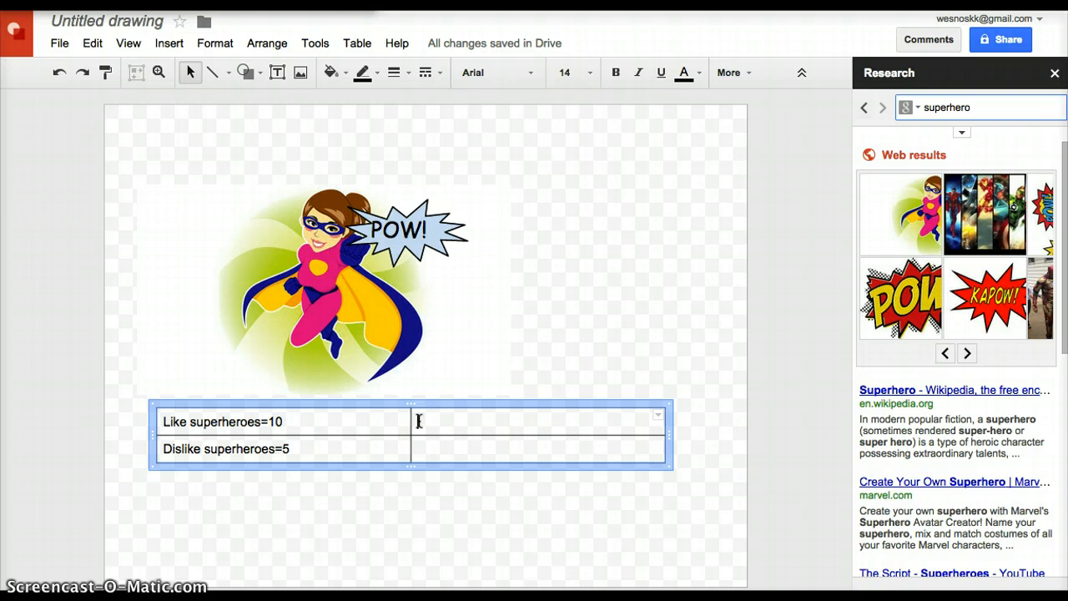
type("T")
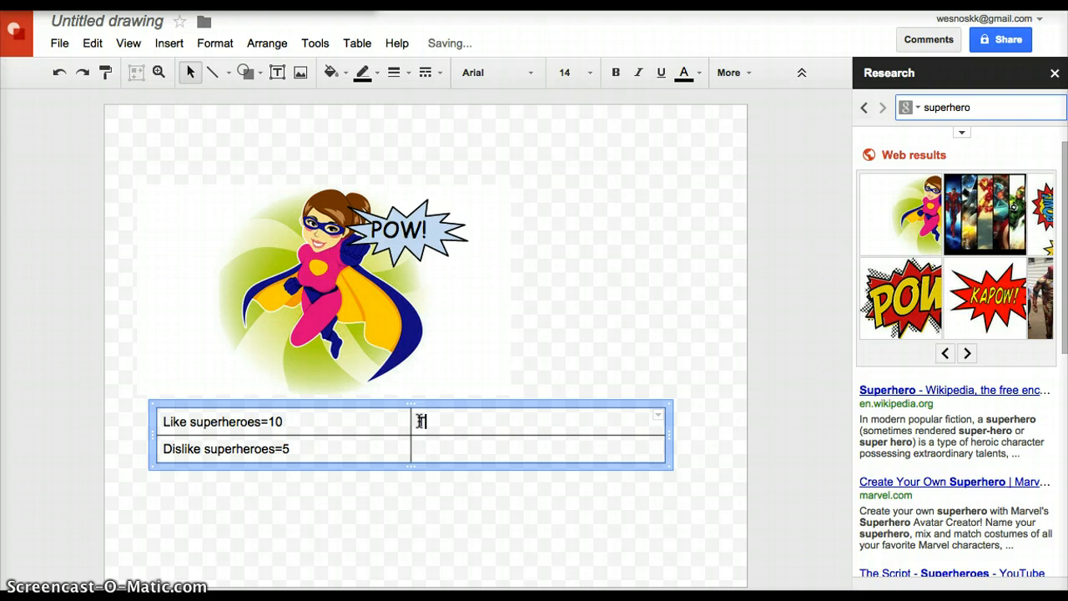
type("op superpower")
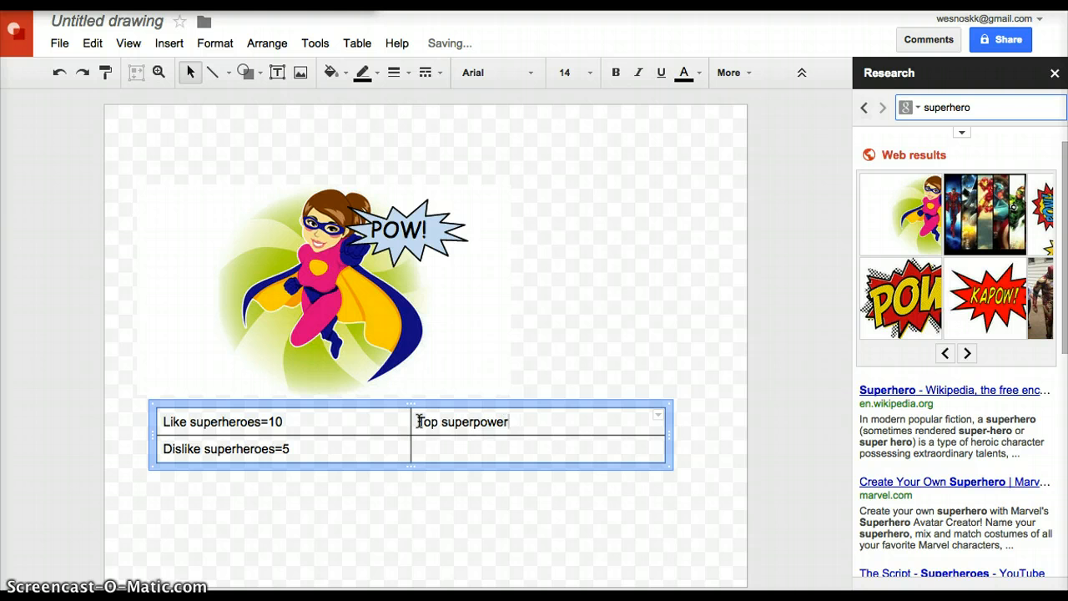
type("= flying")
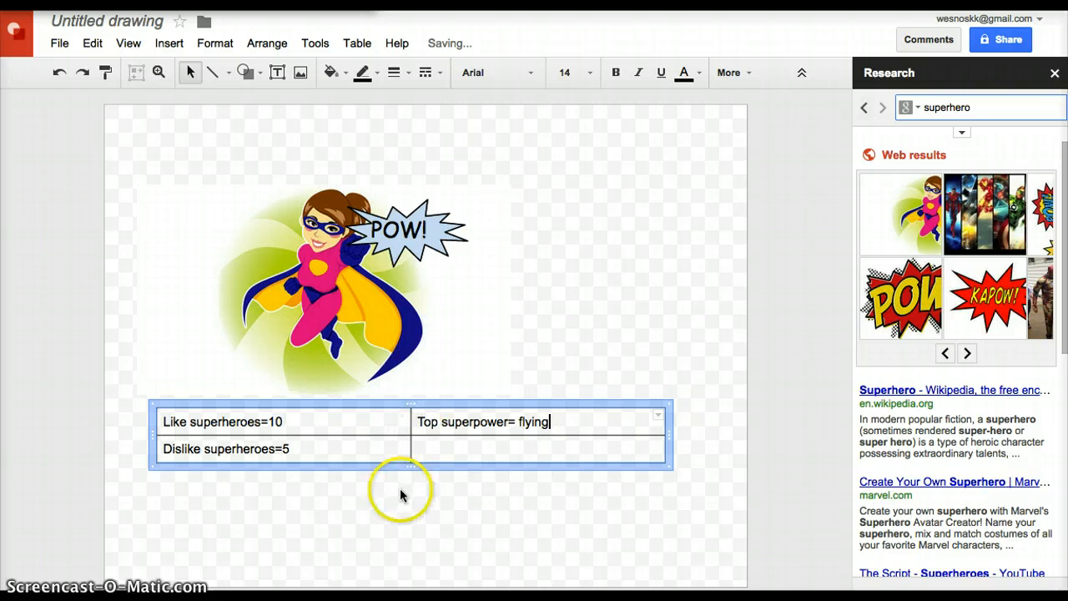
Enter "Sidekick= 3 yes, 12 no" in the second row of the table's second column.
left_click(463, 453)
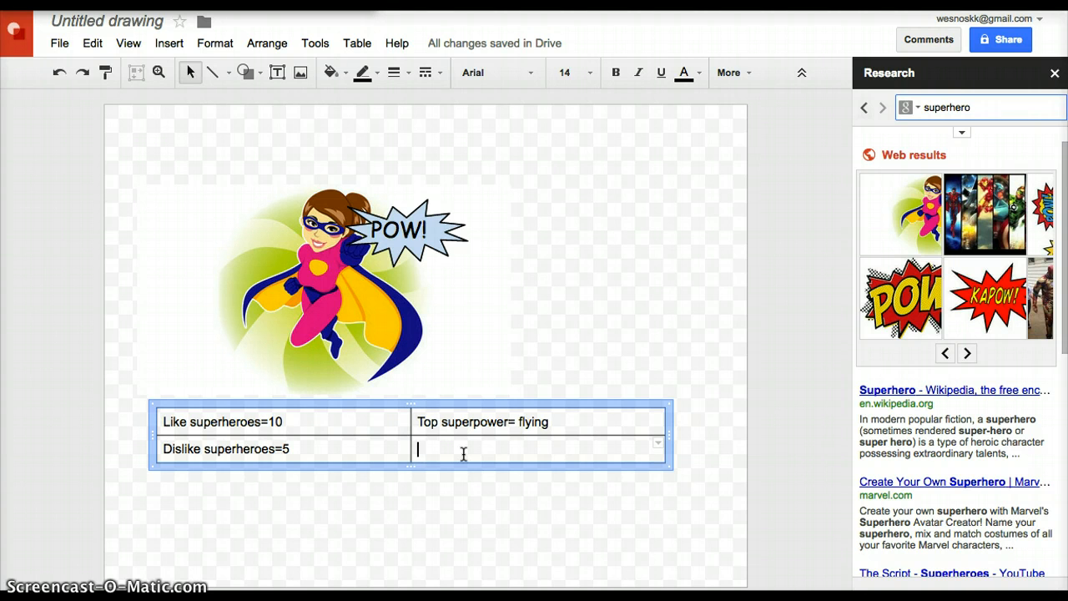
type("side")
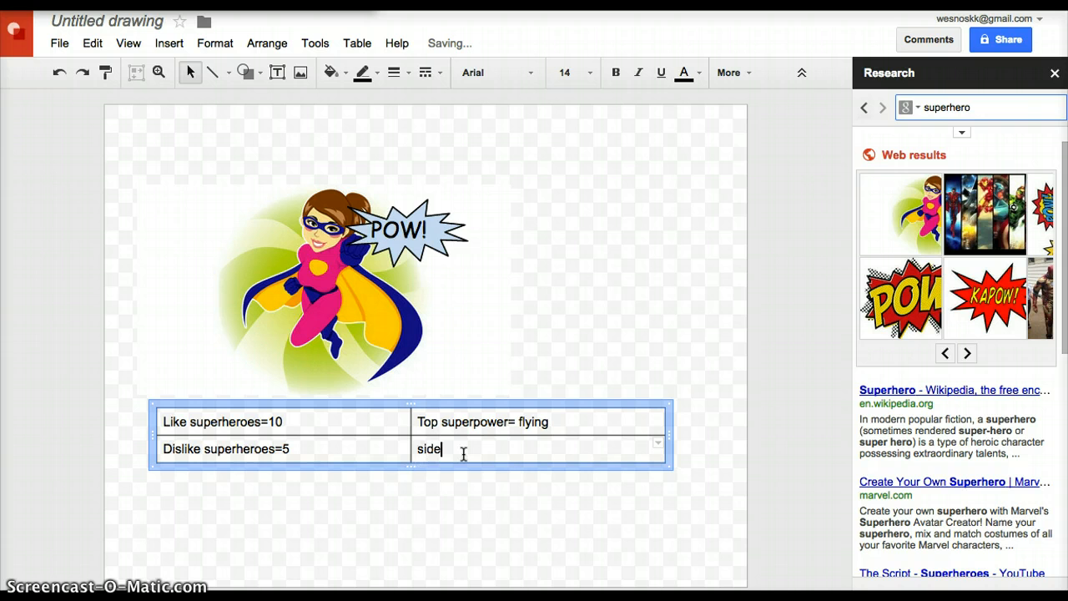
type("kick")
key("Left")
key("Left")
key("Left")
key("Left")
key("Left")
key("Left")
key("Left")
key("Left")
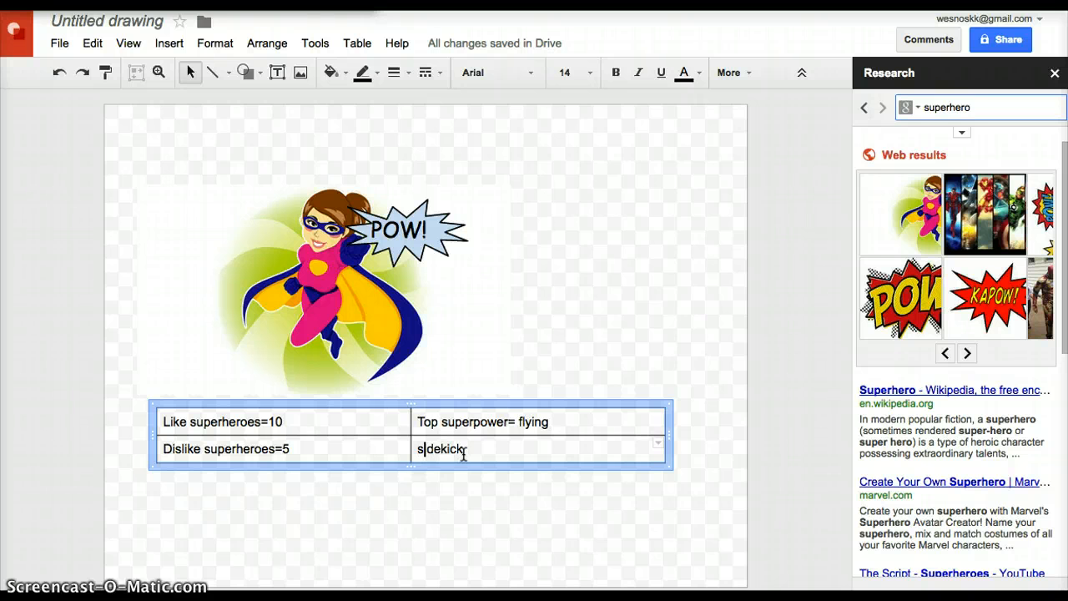
key("BackSpace")
type("Sidekick")
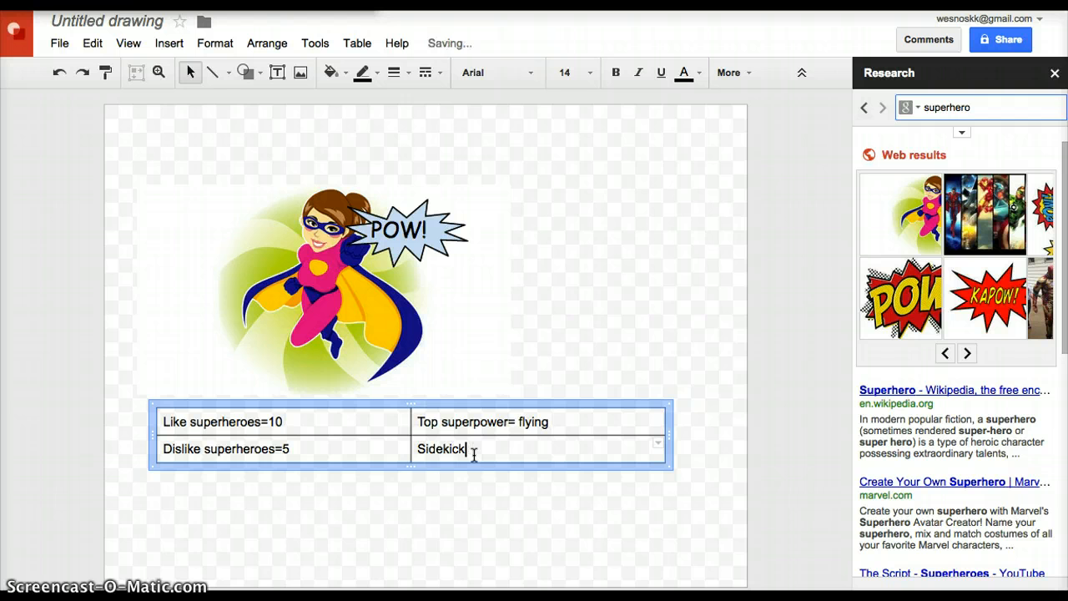
type("=3 yes, ")
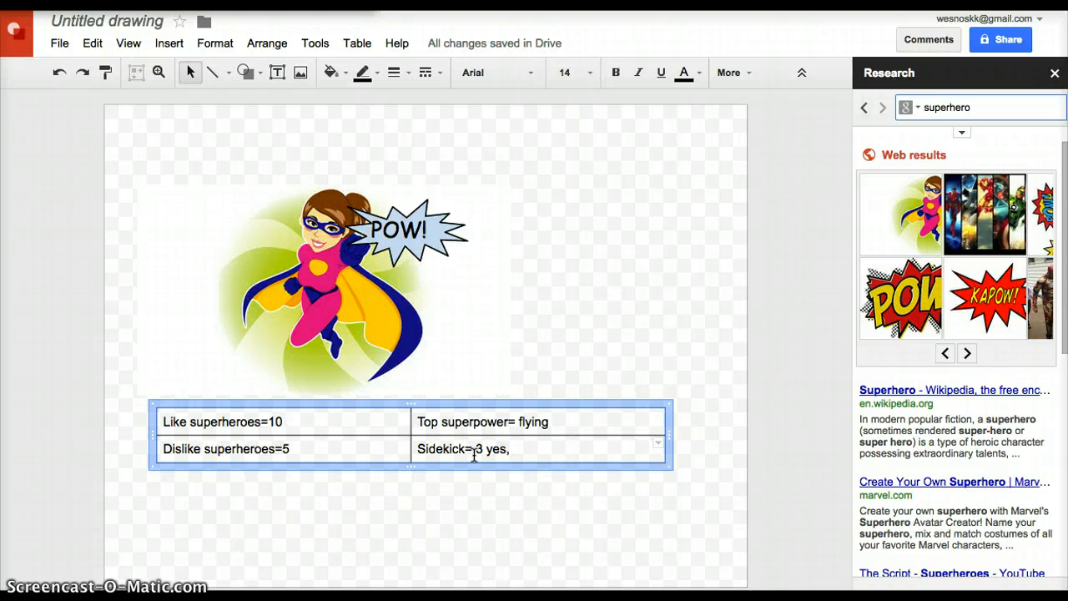
type("12 no")
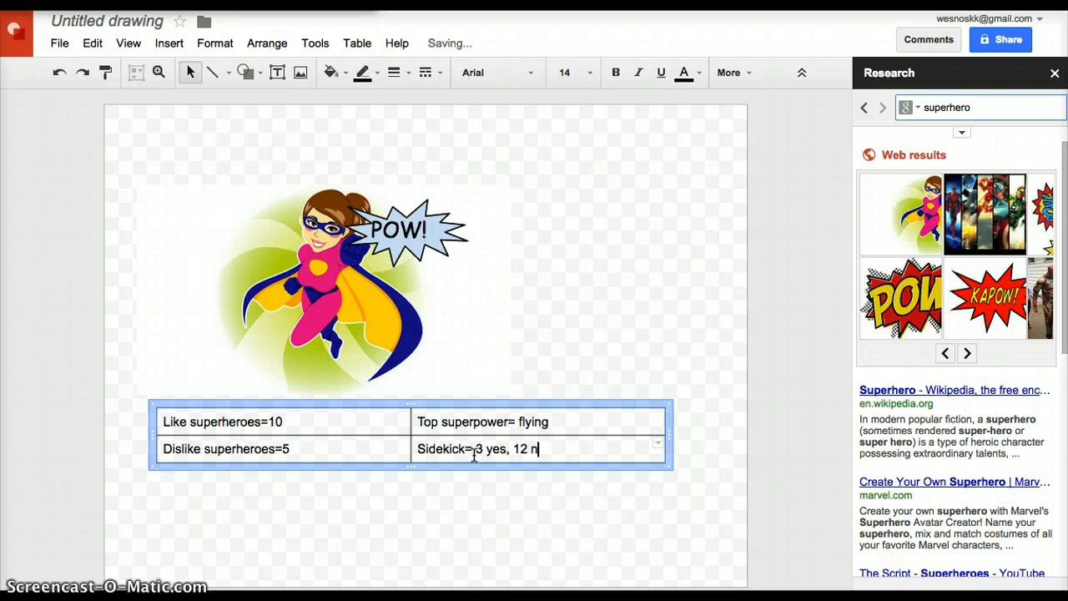
left_click(479, 564)
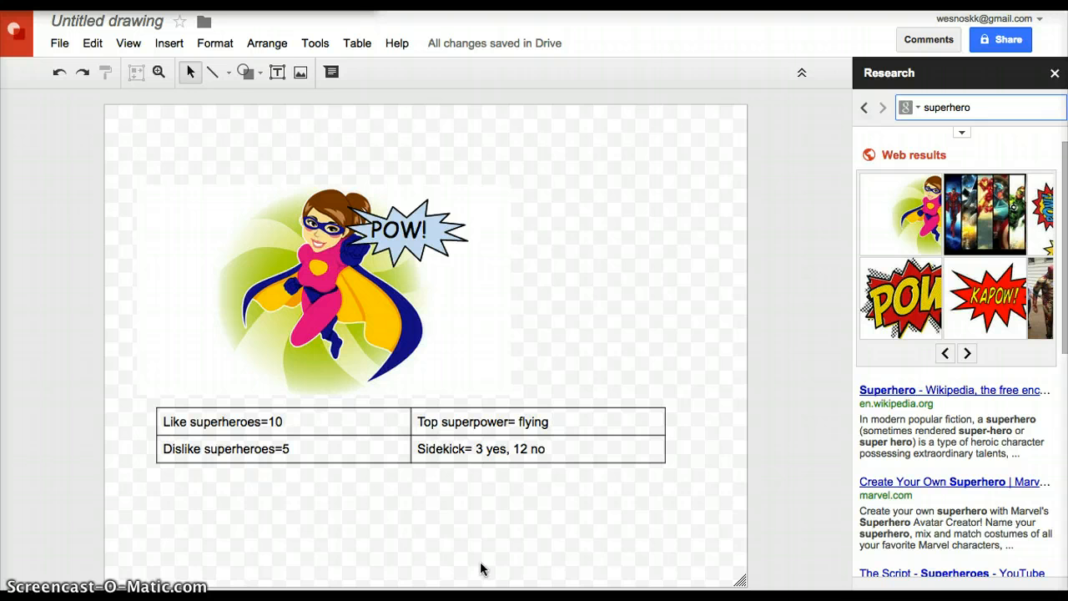
Start a new text box for the empty area below the table.
left_click(173, 46)
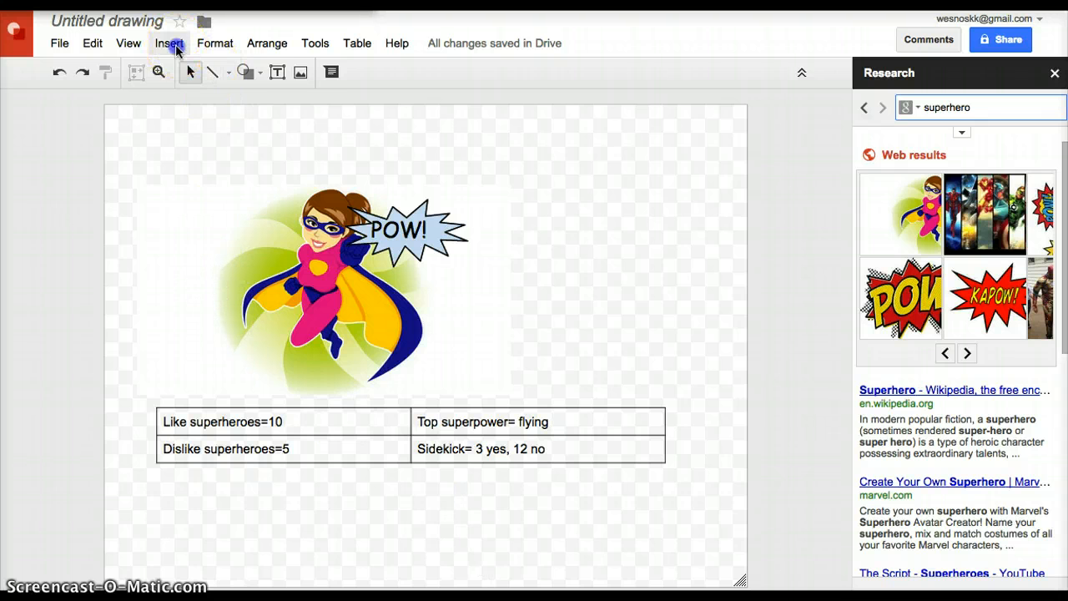
left_click(178, 75)
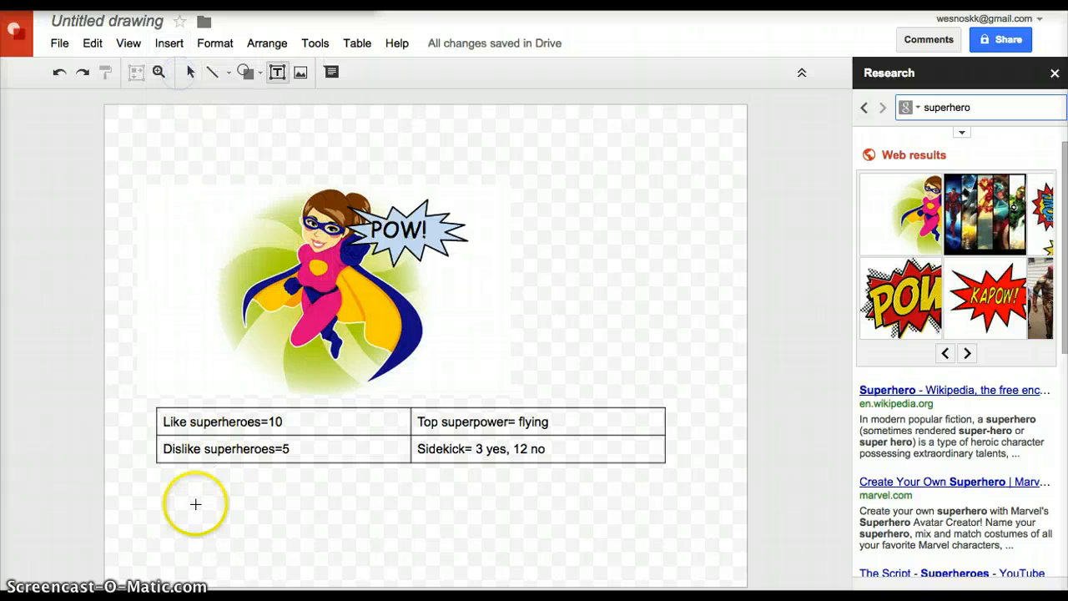